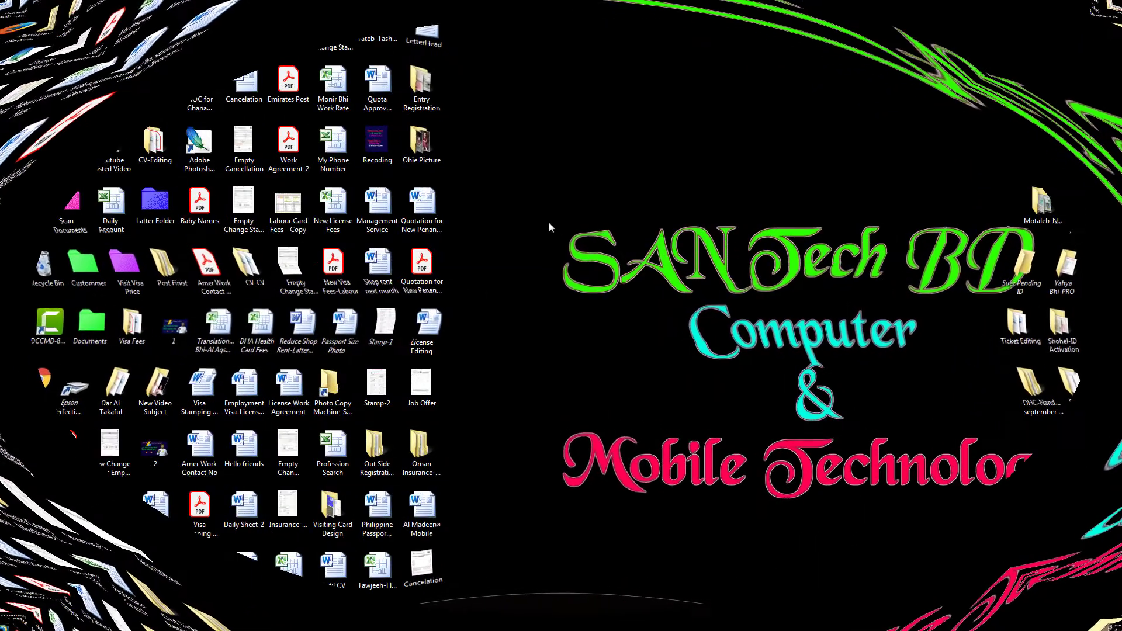
- Refresh the desktop twice, then open the LetterHead document in Word
{"action": "right_click", "coordinate": [530, 226]}
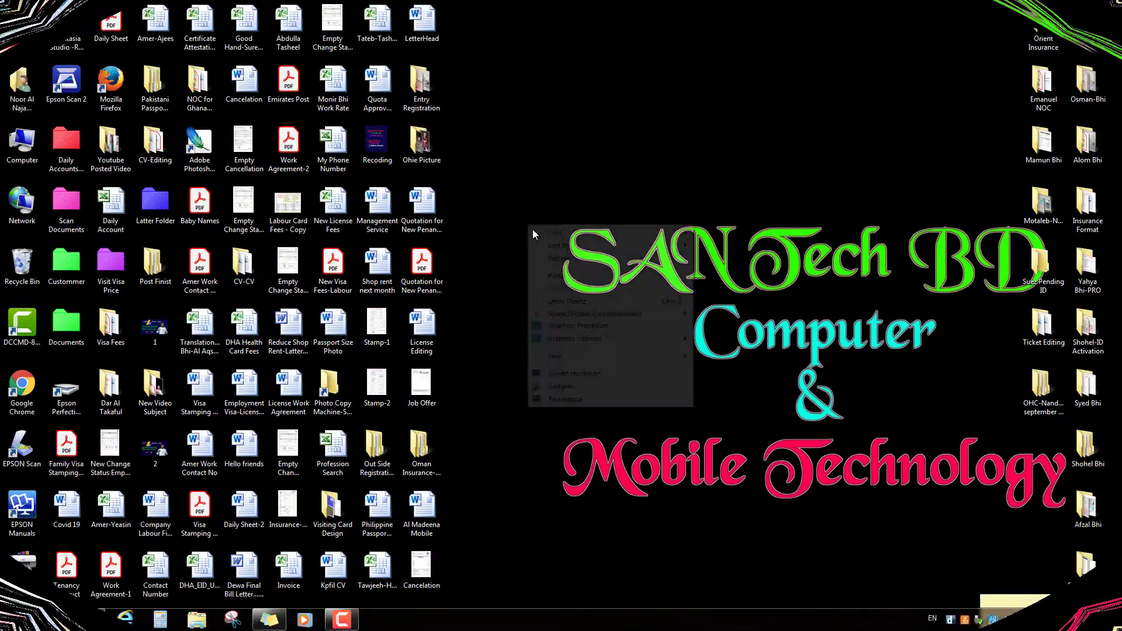
{"action": "left_click", "coordinate": [571, 258]}
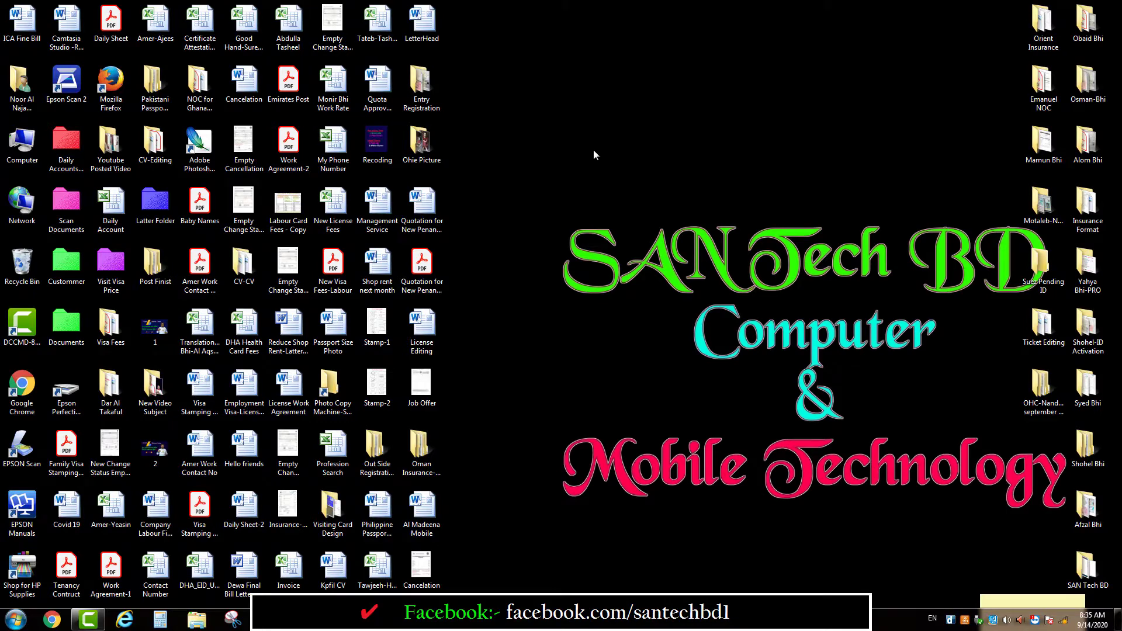
{"action": "right_click", "coordinate": [495, 184]}
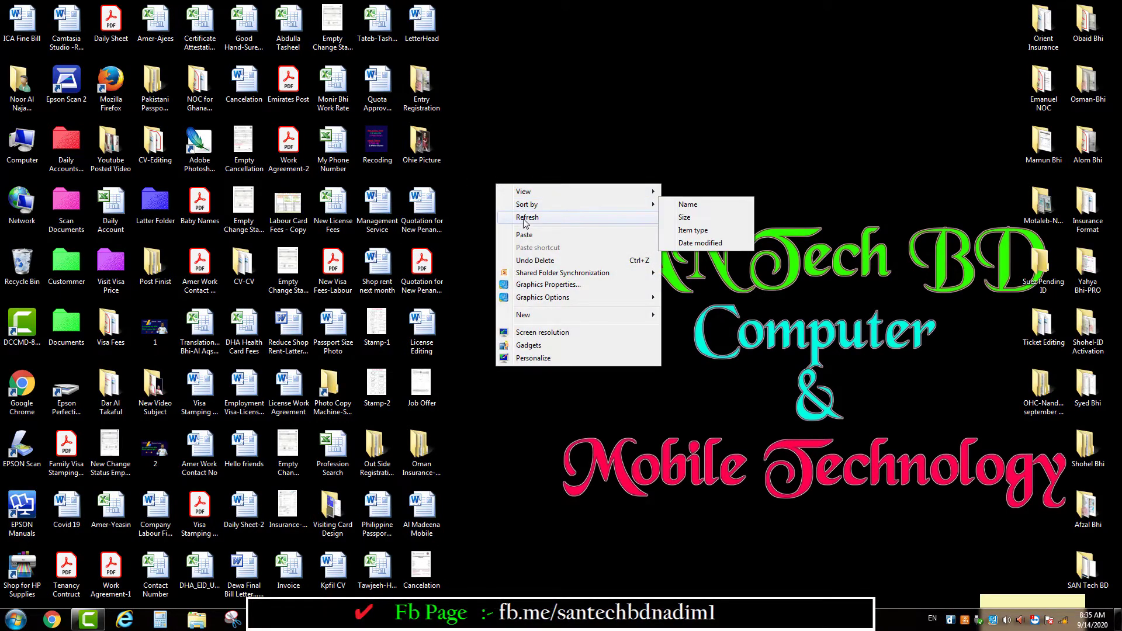
{"action": "left_click", "coordinate": [526, 218]}
{"action": "double_click", "coordinate": [421, 21]}
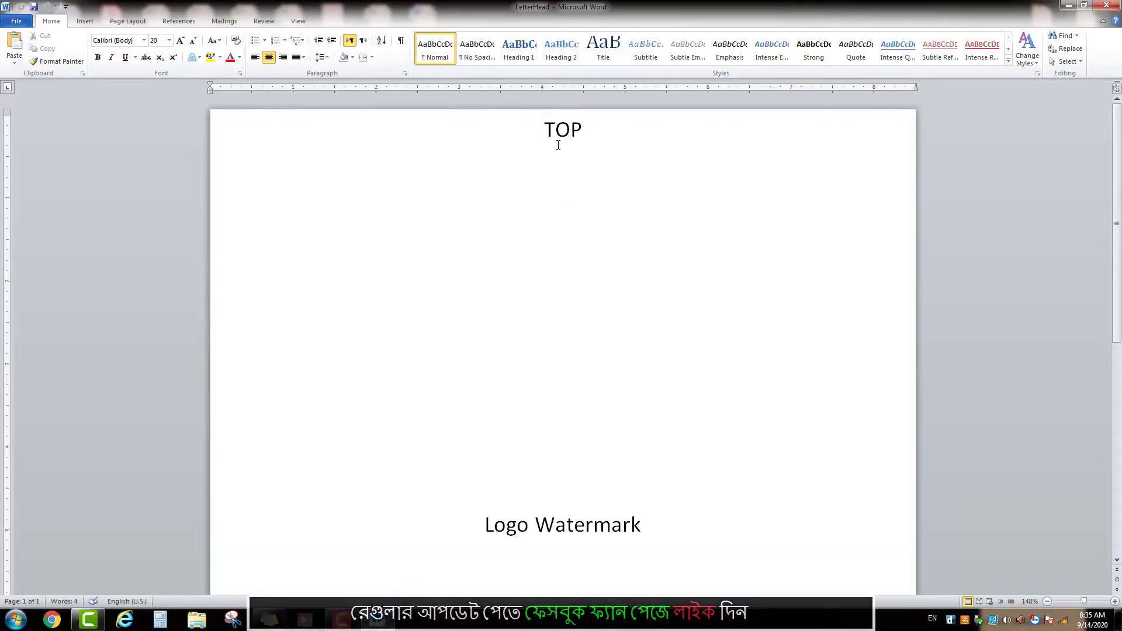
- Check the TOP and Logo Watermark placeholder lines, then put the cursor after TOP
{"action": "left_click_drag", "start_coordinate": [556, 131], "coordinate": [589, 128]}
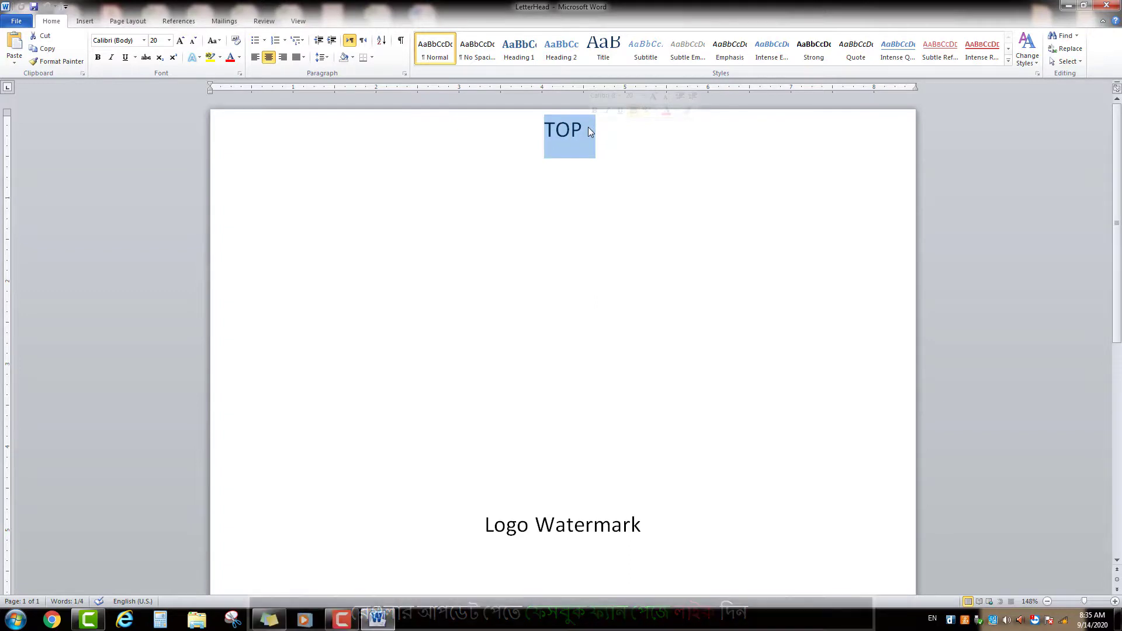
{"action": "left_click", "coordinate": [563, 391]}
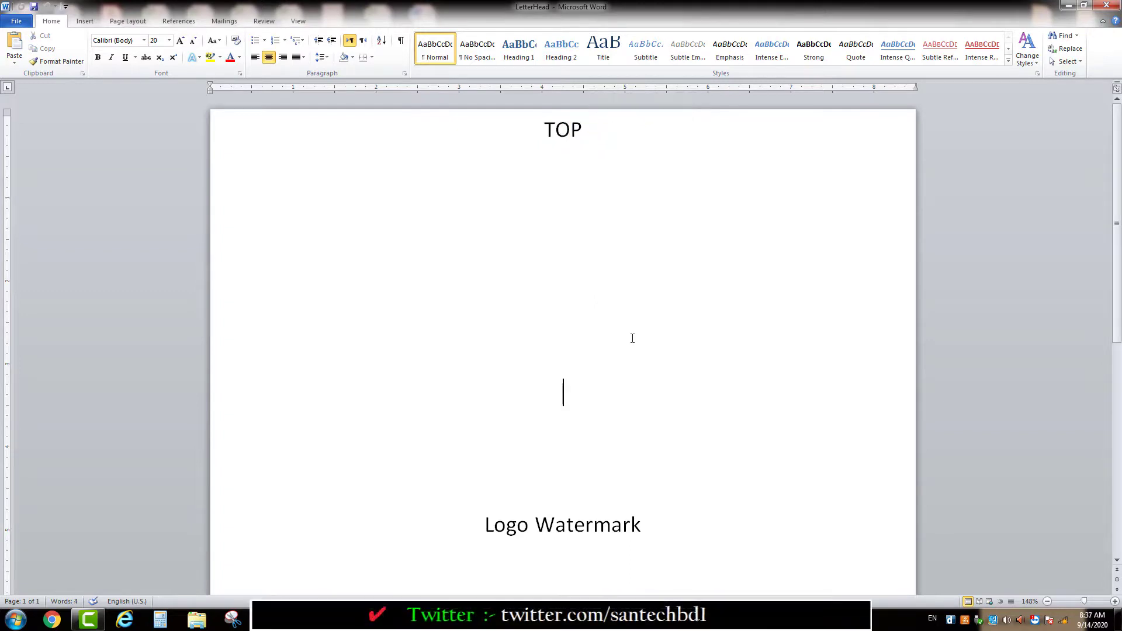
{"action": "scroll", "coordinate": [631, 351], "scroll_direction": "down", "scroll_amount": 3}
{"action": "left_click_drag", "start_coordinate": [477, 362], "coordinate": [629, 359]}
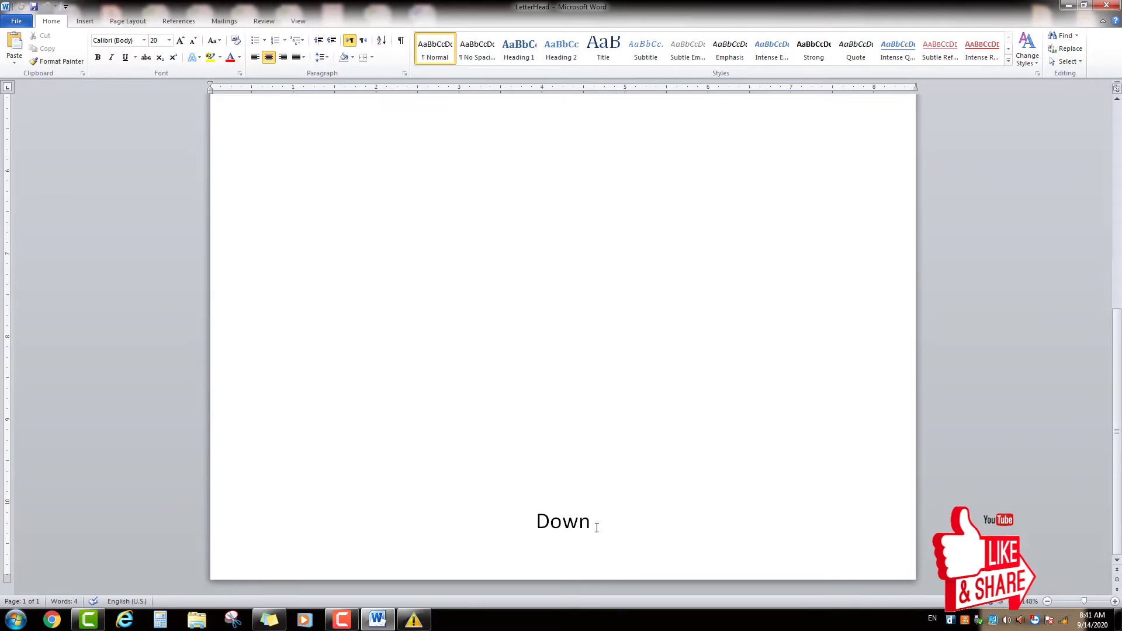
{"action": "scroll", "coordinate": [596, 509], "scroll_direction": "up", "scroll_amount": 3}
{"action": "scroll", "coordinate": [596, 468], "scroll_direction": "up", "scroll_amount": 2}
{"action": "scroll", "coordinate": [596, 404], "scroll_direction": "up", "scroll_amount": 1}
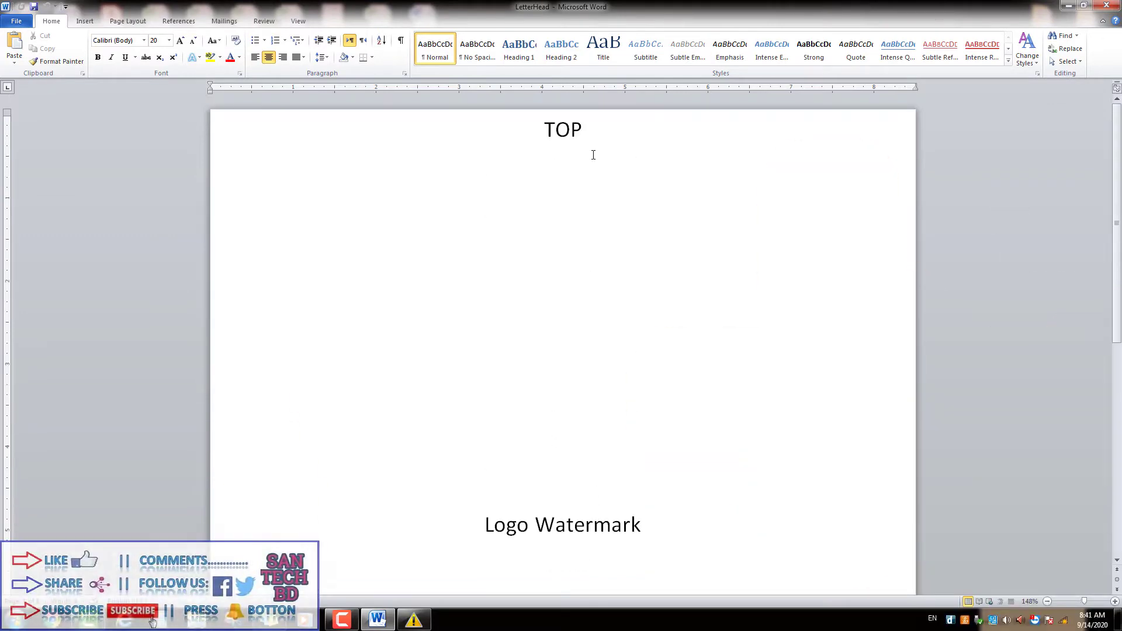
{"action": "left_click", "coordinate": [584, 131]}
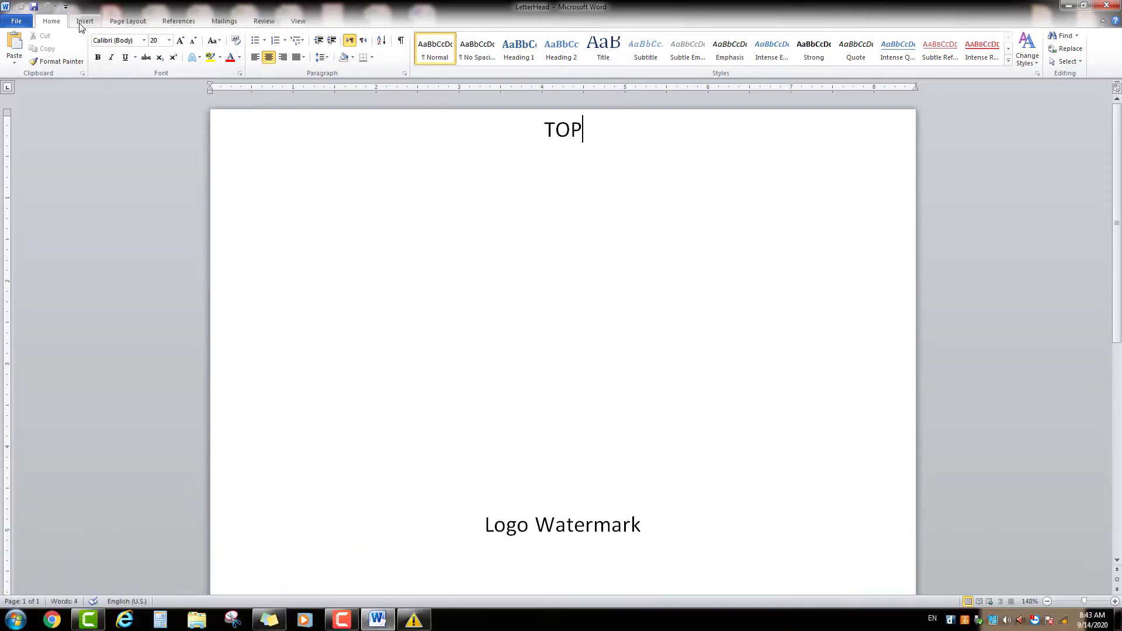
- Insert the Alphabet header design and type NOOR AL NAJAM TYPING as its title
{"action": "left_click", "coordinate": [81, 23]}
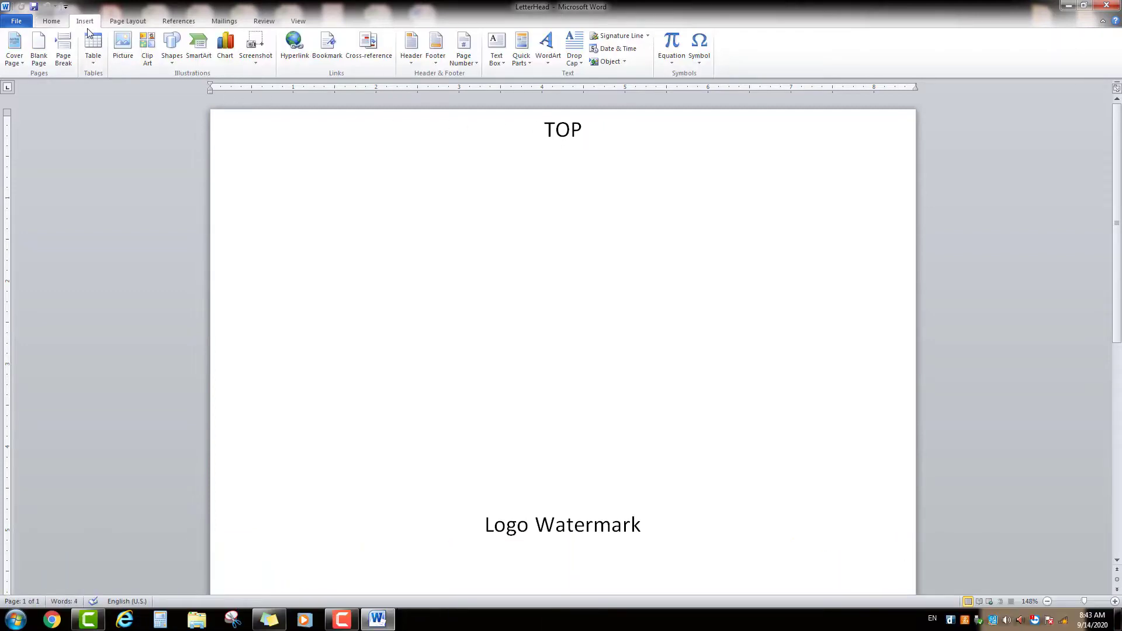
{"action": "left_click", "coordinate": [411, 58]}
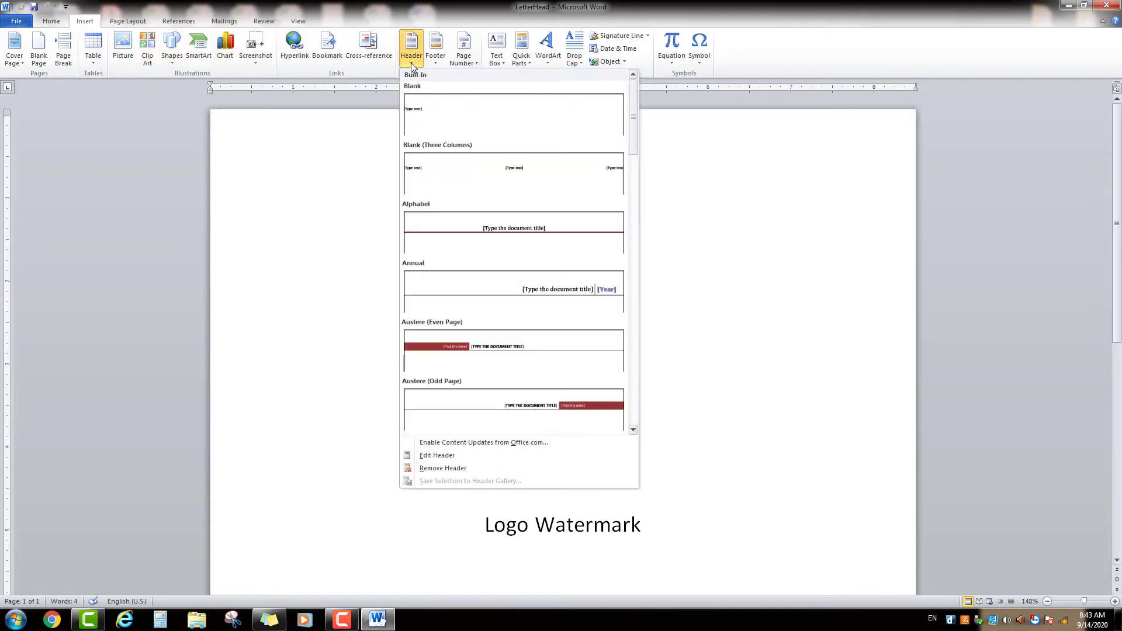
{"action": "left_click", "coordinate": [457, 231]}
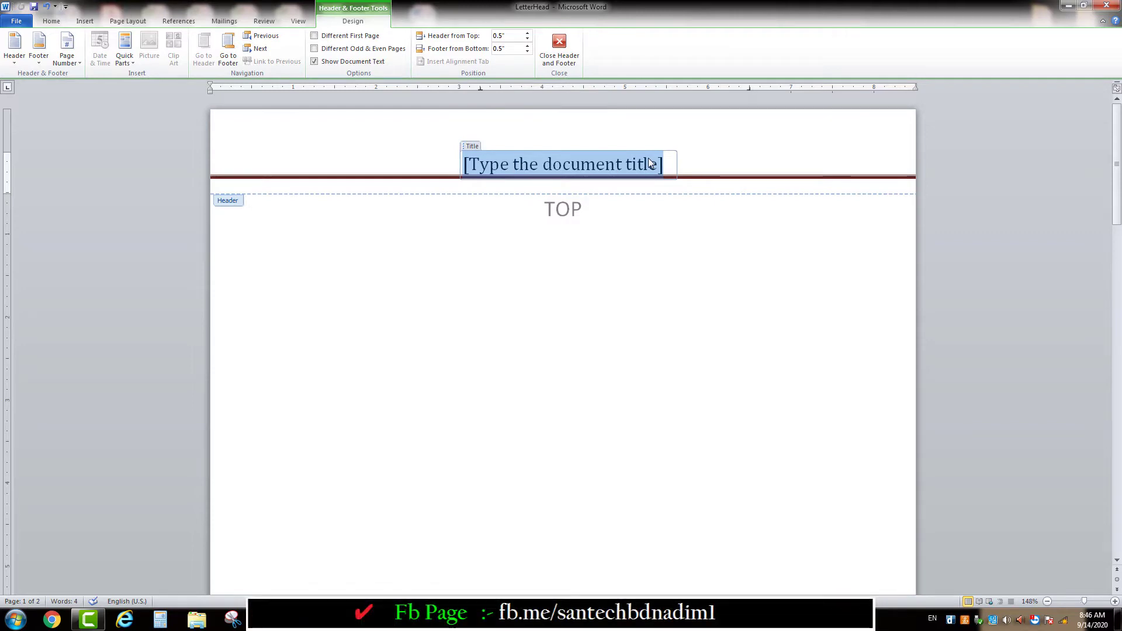
{"action": "type", "text": "N"}
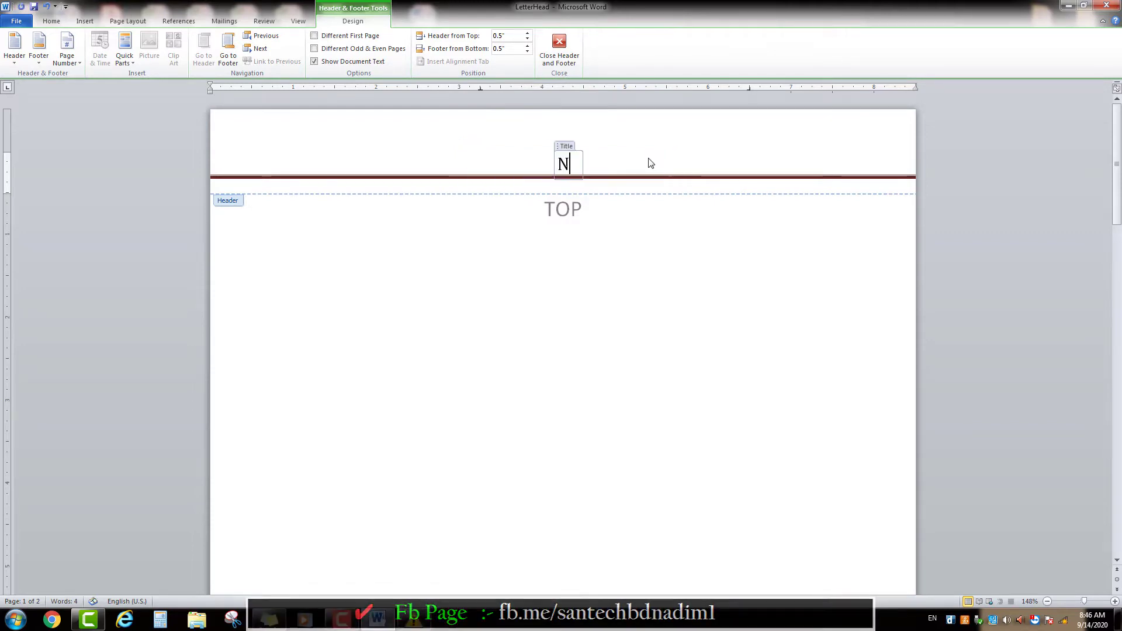
{"action": "type", "text": "OOR AL NAJA"}
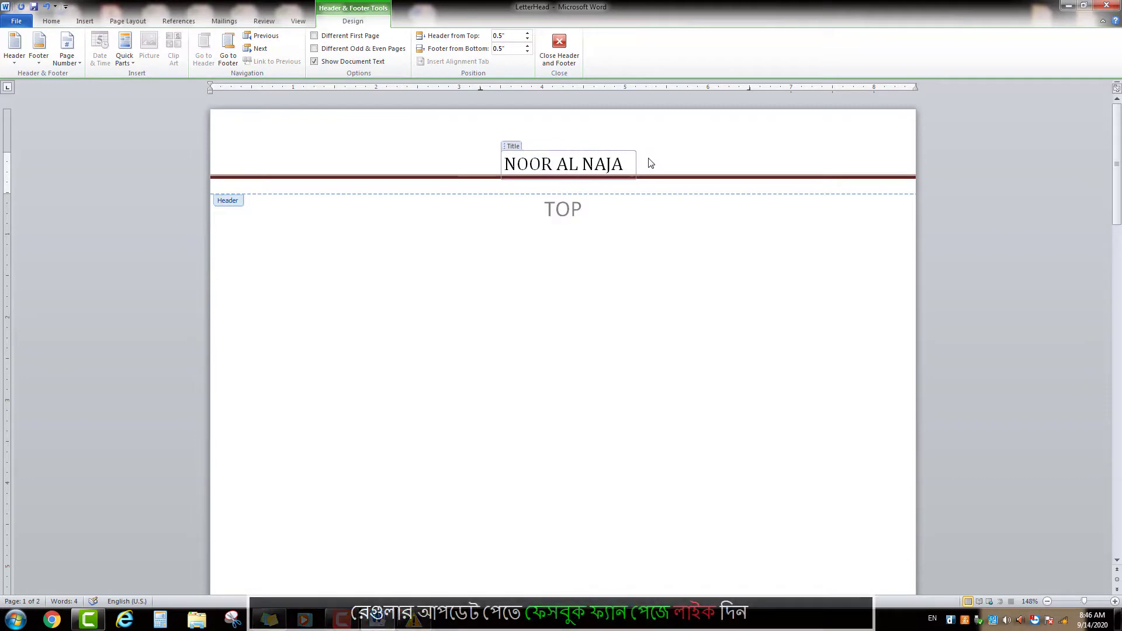
{"action": "type", "text": "M TYPING"}
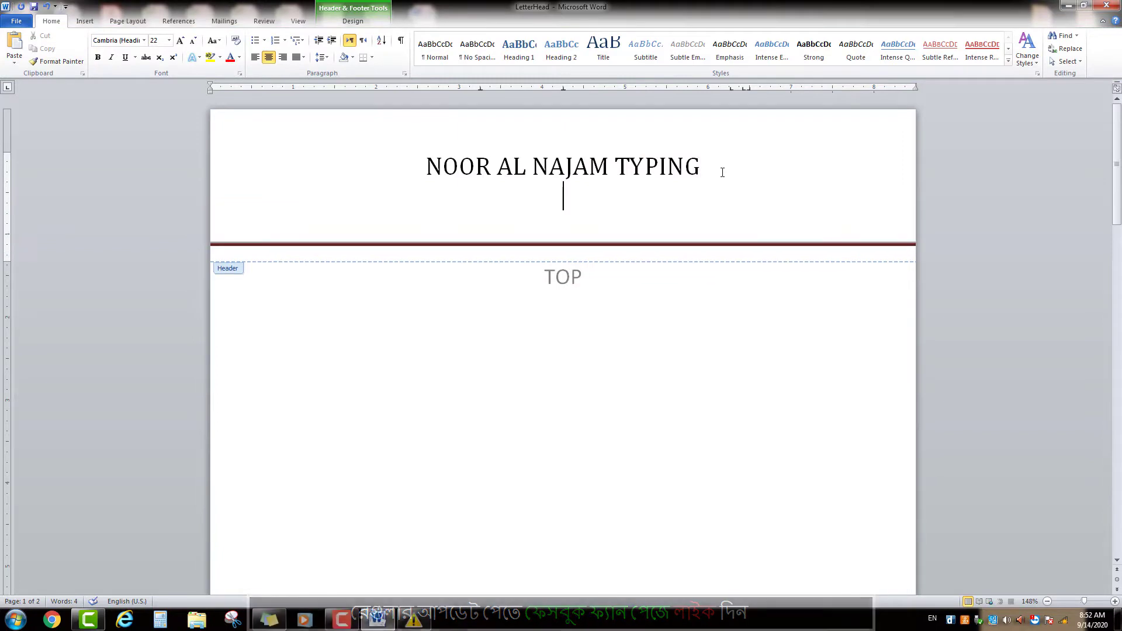
- Switch the keyboard to Arabic and type the Arabic company name on the second header line
{"action": "key", "text": "alt+shift"}
{"action": "type", "text": "نور ال"}
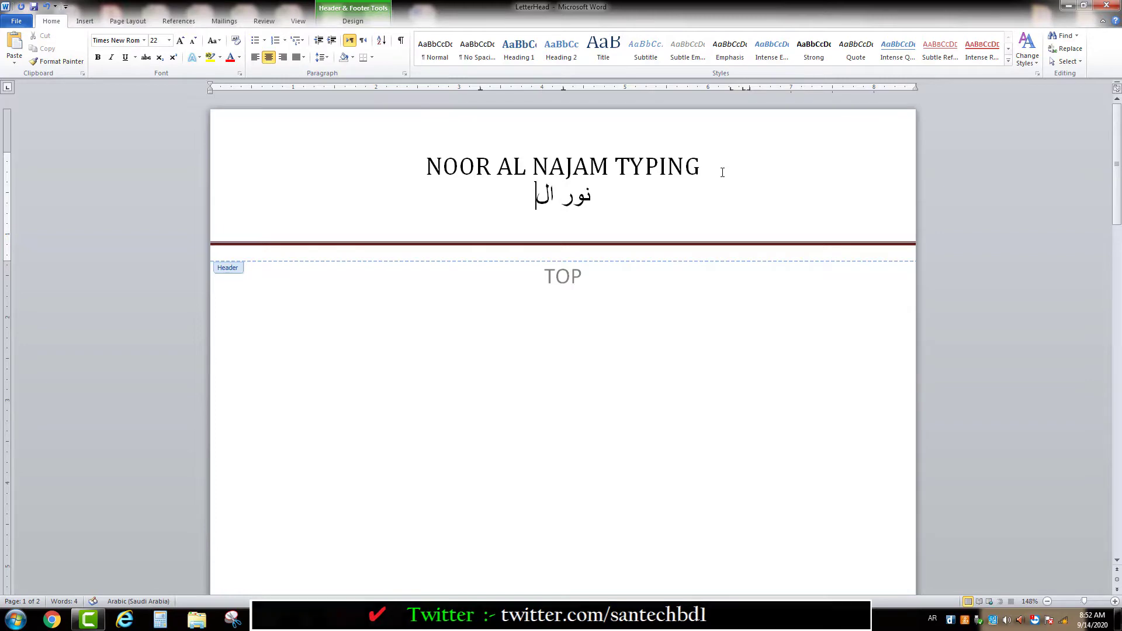
{"action": "type", "text": "نجم للطباع"}
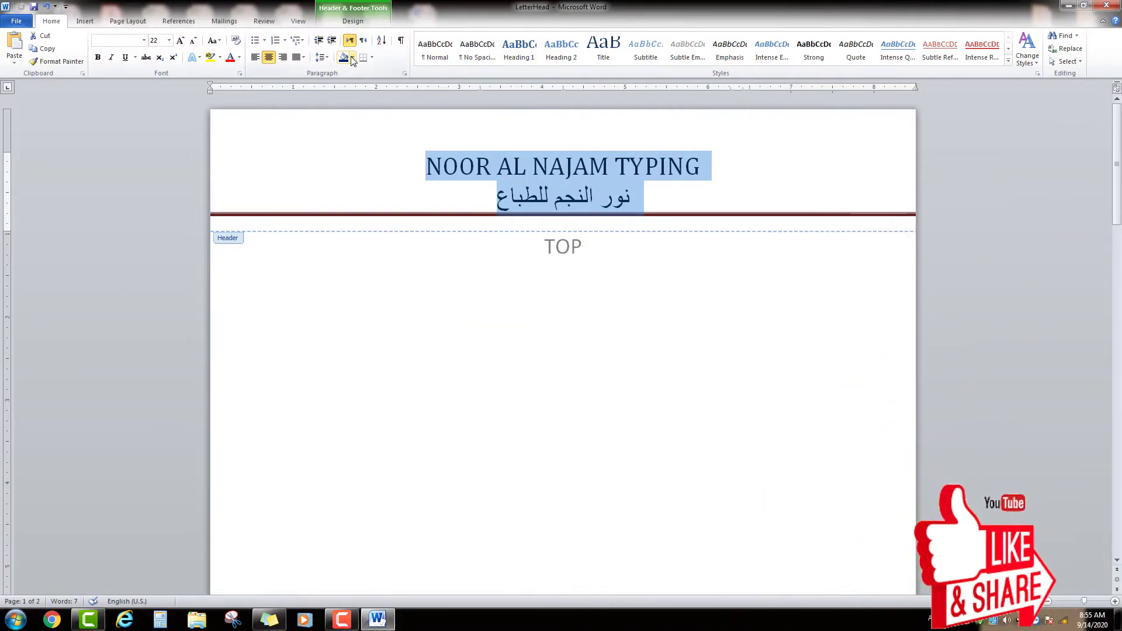
- Shade the header text dark blue, make it 48 pt bold, and move the header toward the page top
{"action": "left_click", "coordinate": [352, 58]}
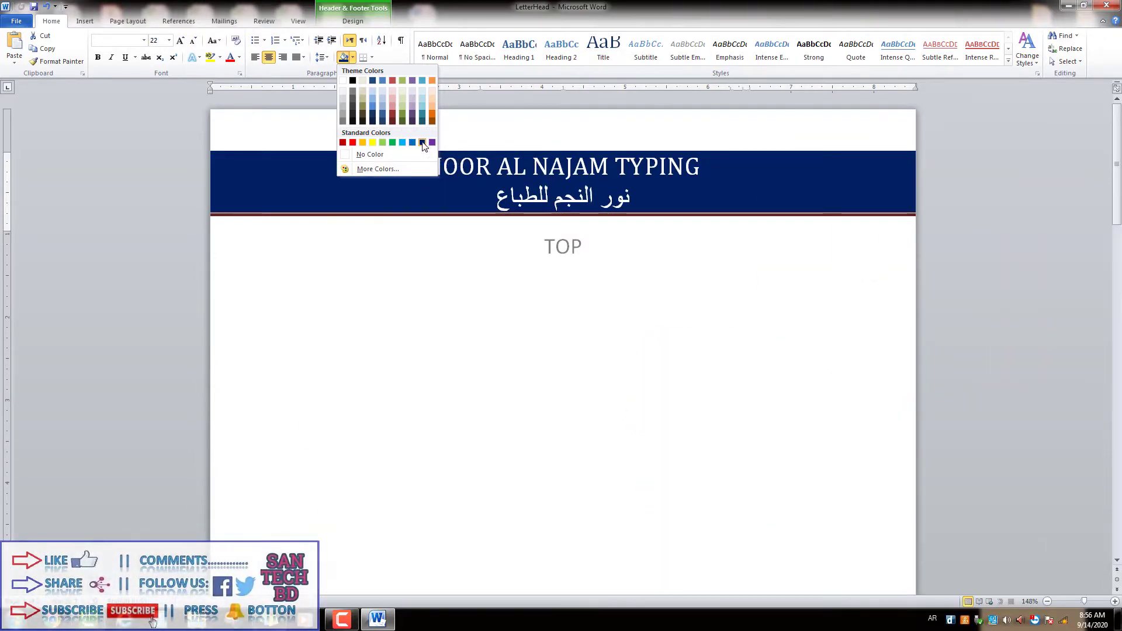
{"action": "left_click", "coordinate": [422, 143]}
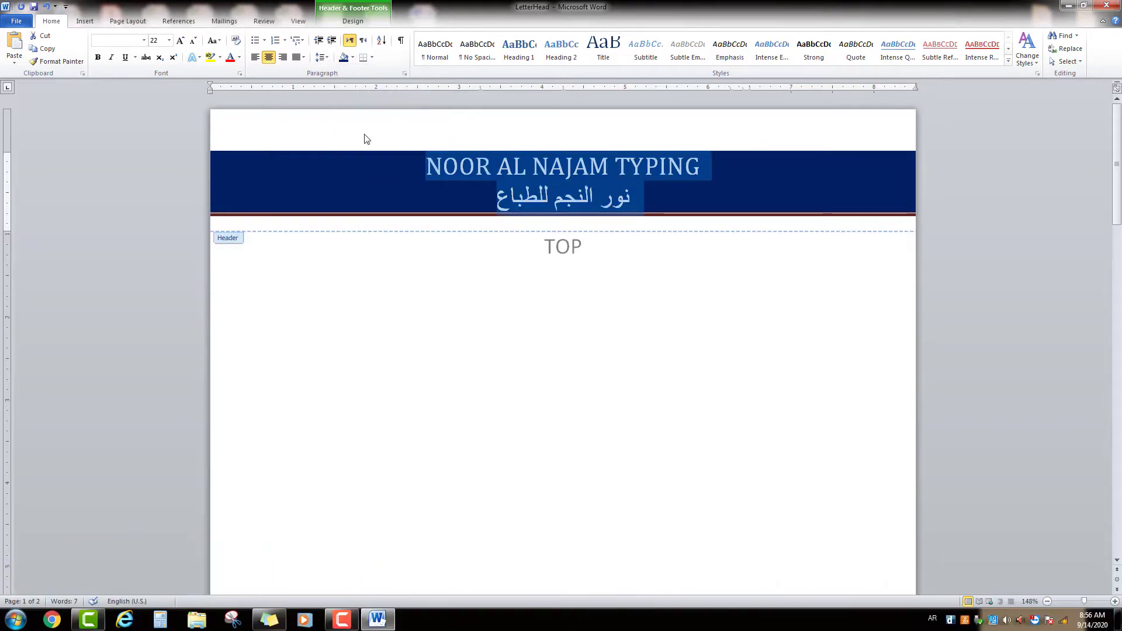
{"action": "left_click", "coordinate": [168, 41]}
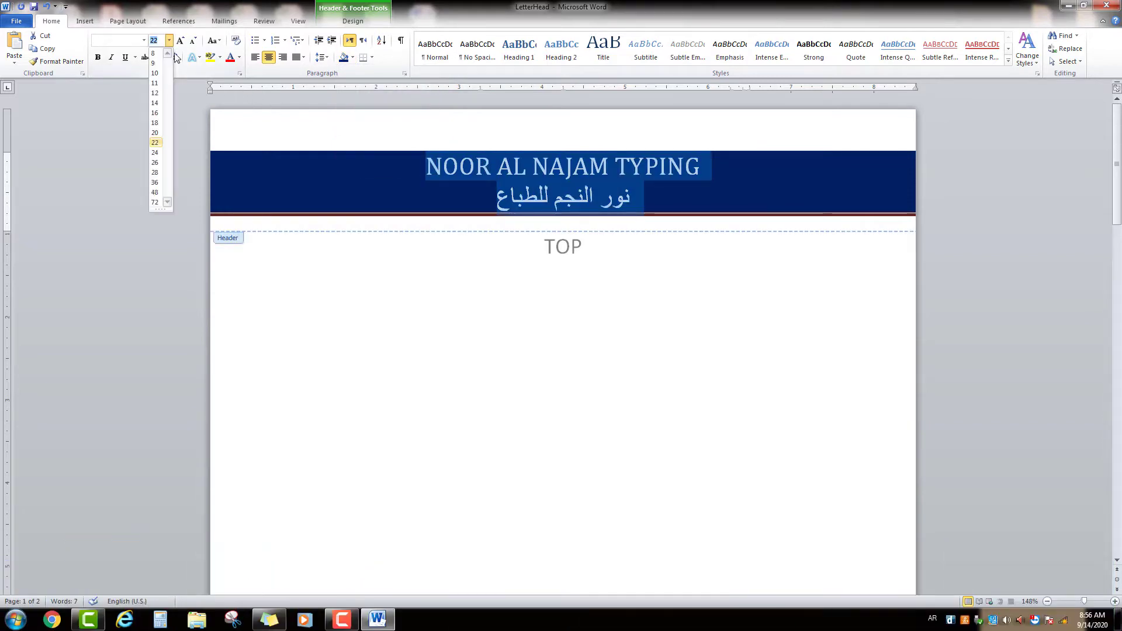
{"action": "left_click", "coordinate": [156, 192]}
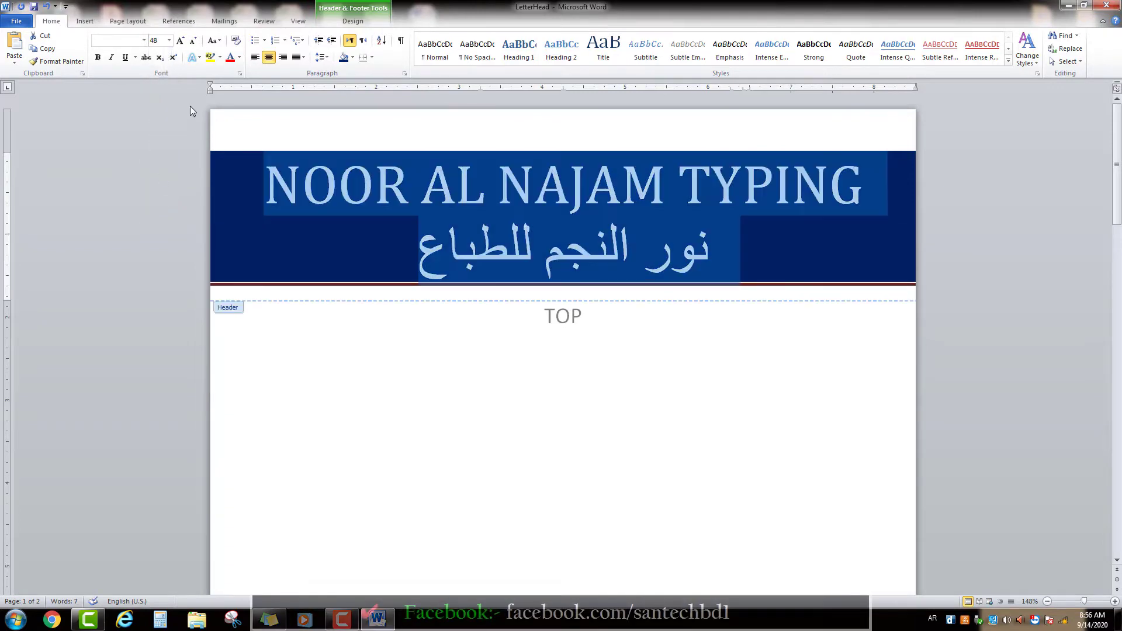
{"action": "left_click", "coordinate": [99, 57]}
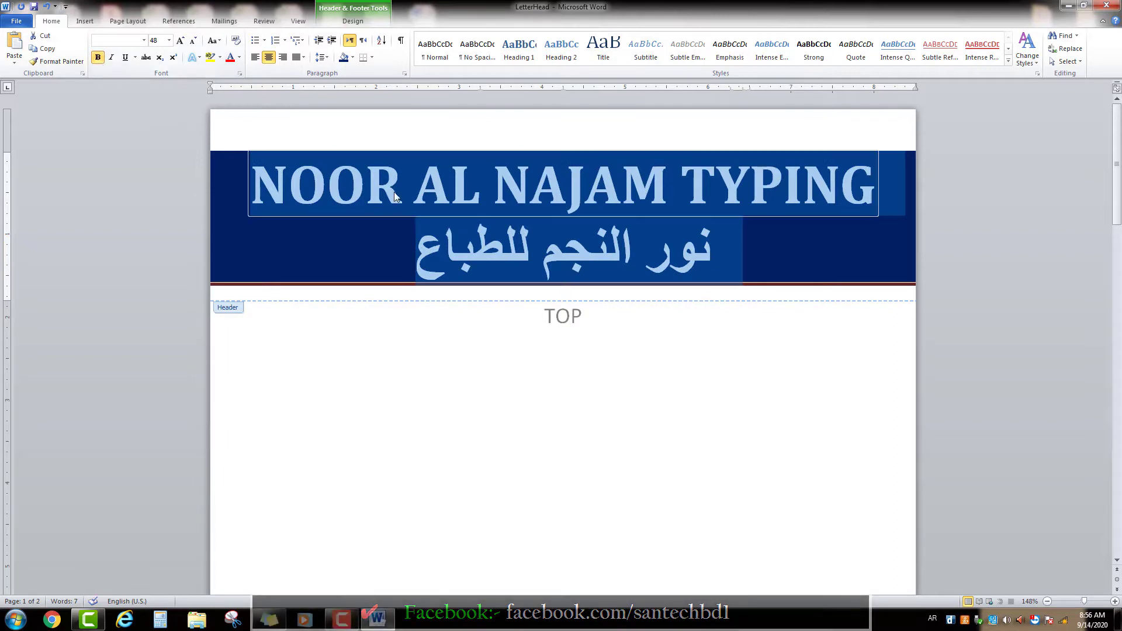
{"action": "left_click_drag", "start_coordinate": [7, 151], "coordinate": [2, 135]}
- Select the whole Arabic header line, then deselect it
{"action": "left_click", "coordinate": [727, 221]}
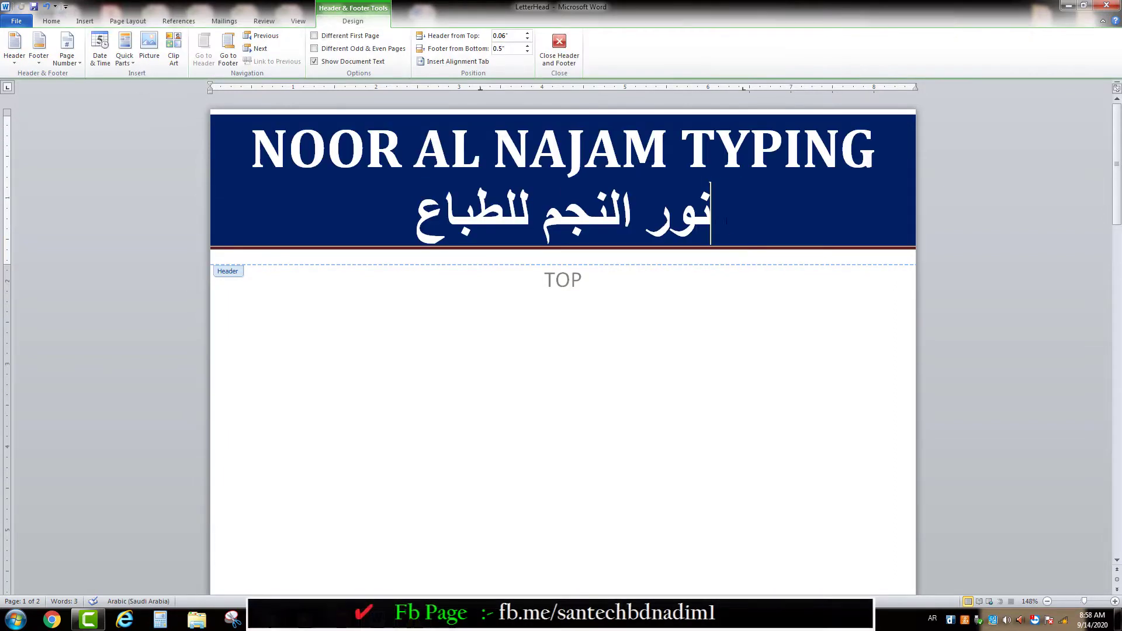
{"action": "left_click_drag", "start_coordinate": [727, 221], "coordinate": [649, 219]}
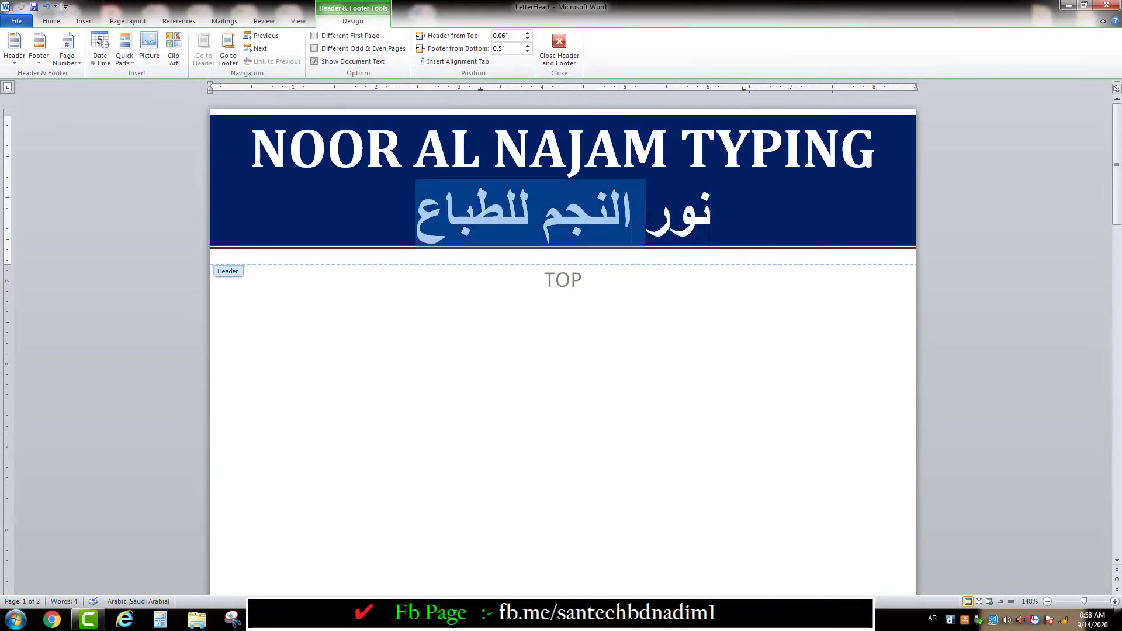
{"action": "triple_click", "coordinate": [697, 220]}
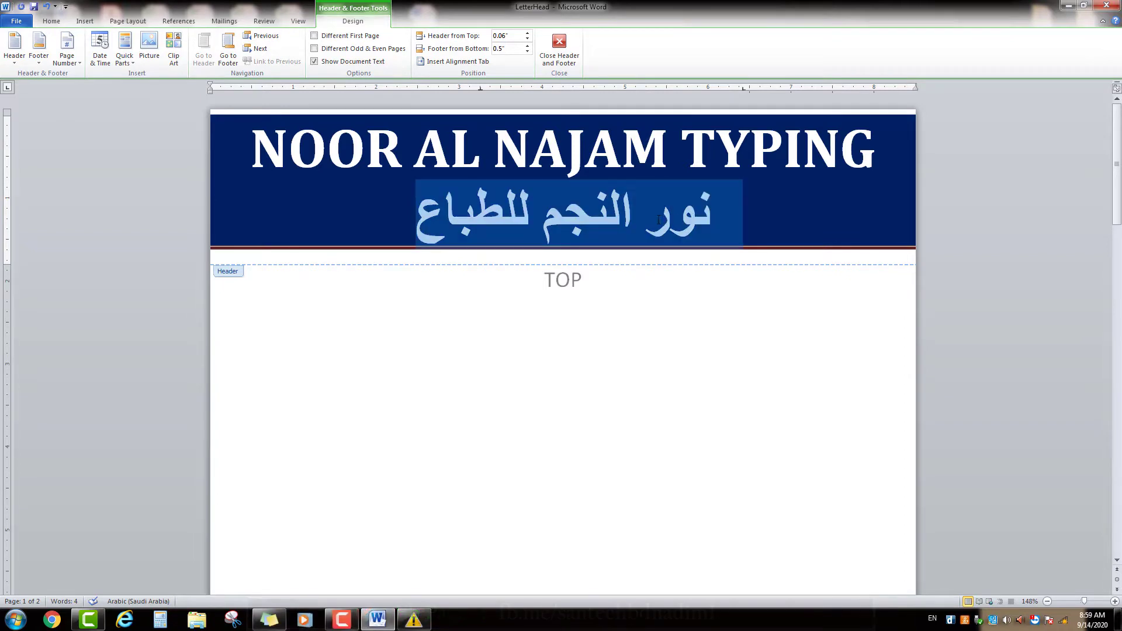
{"action": "left_click", "coordinate": [598, 215]}
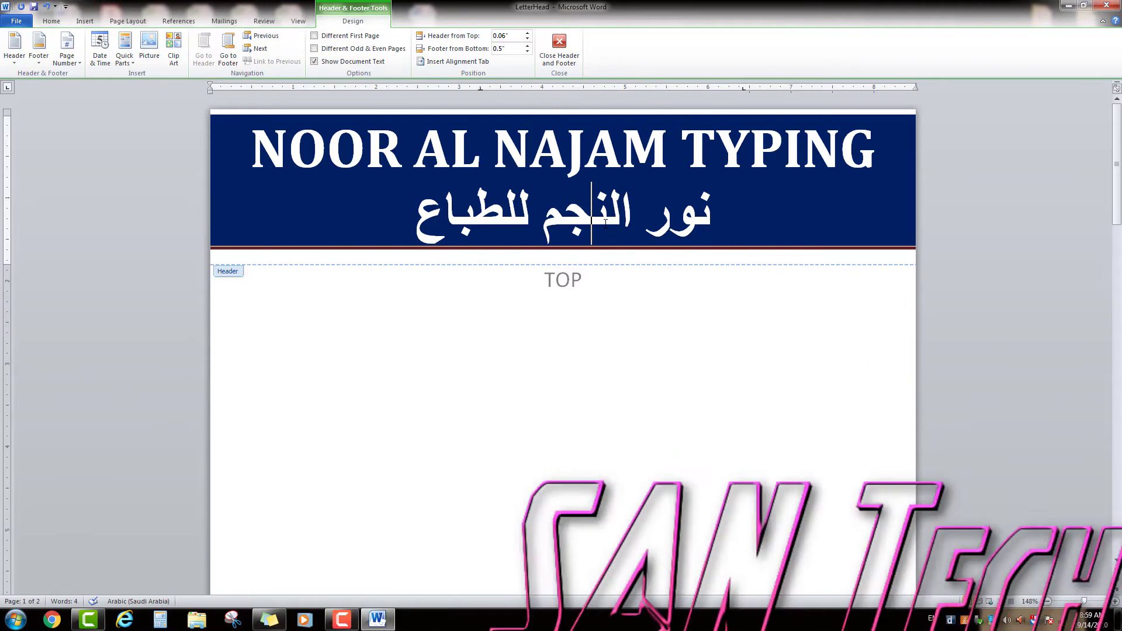
- Insert tatweel strokes into the Arabic header words so the name spans the navy band
{"action": "key", "text": "alt+shift"}
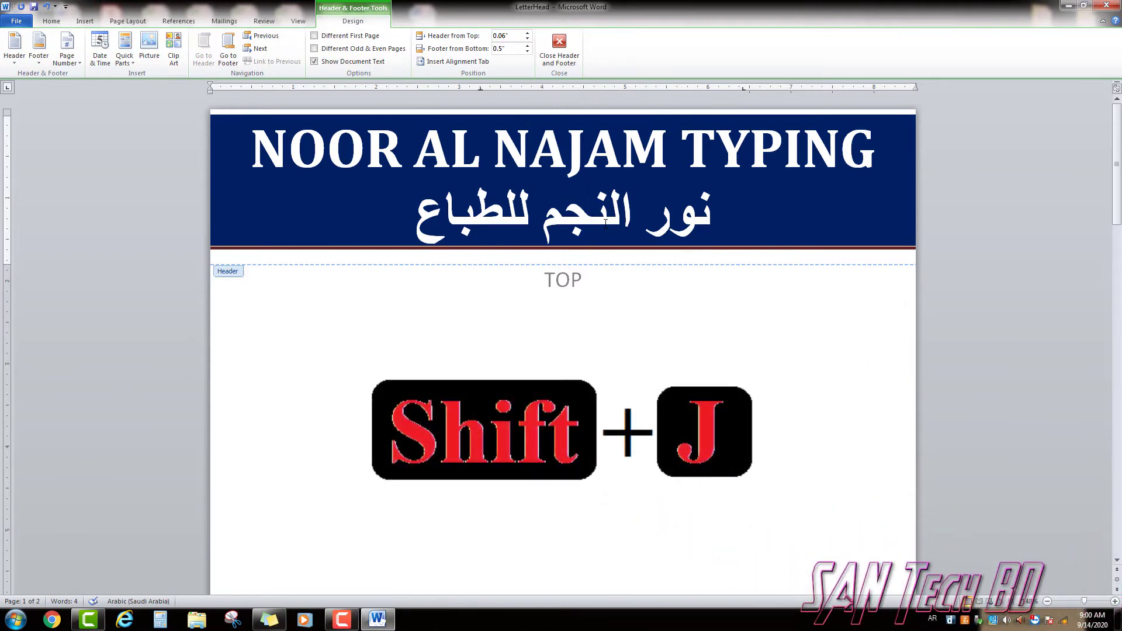
{"action": "type", "text": "ـــور النـ"}
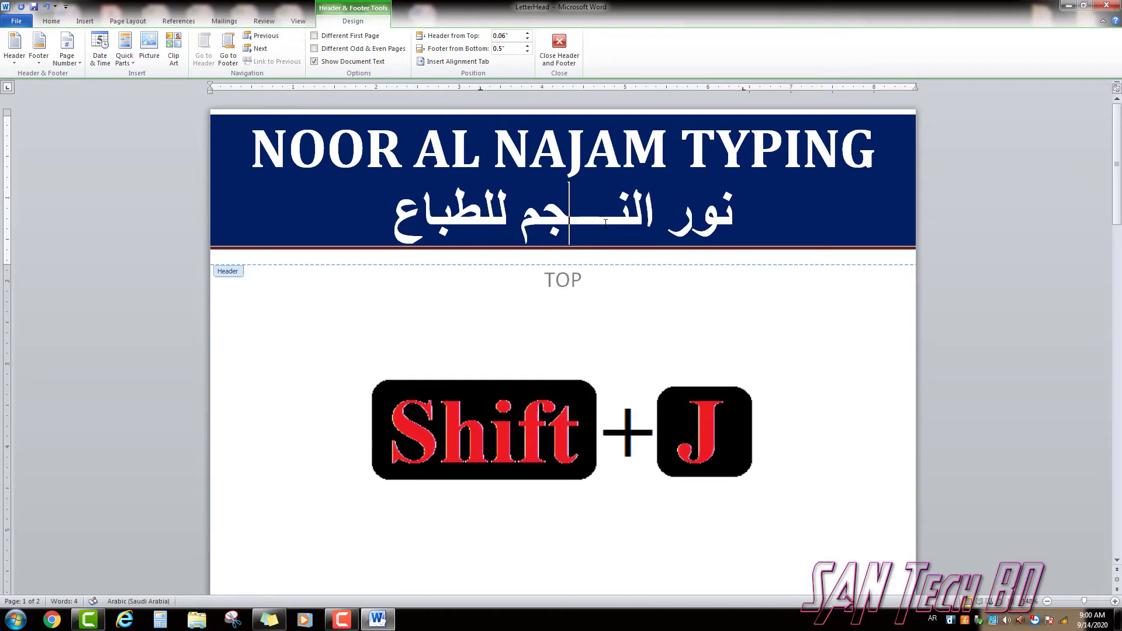
{"action": "type", "text": "ــــ"}
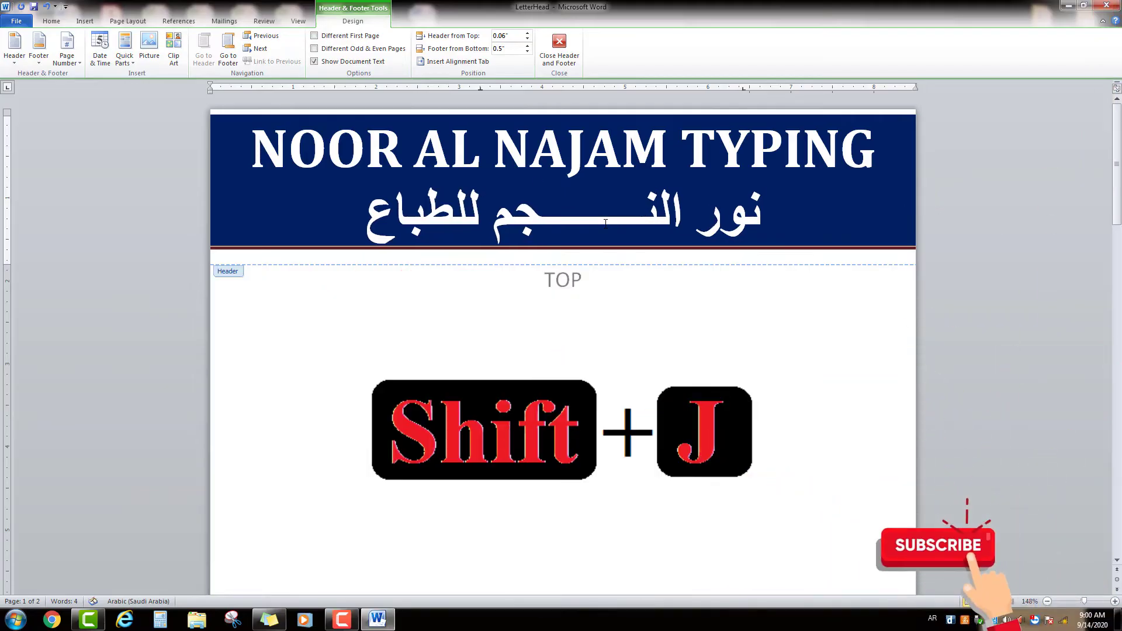
{"action": "type", "text": "ــ"}
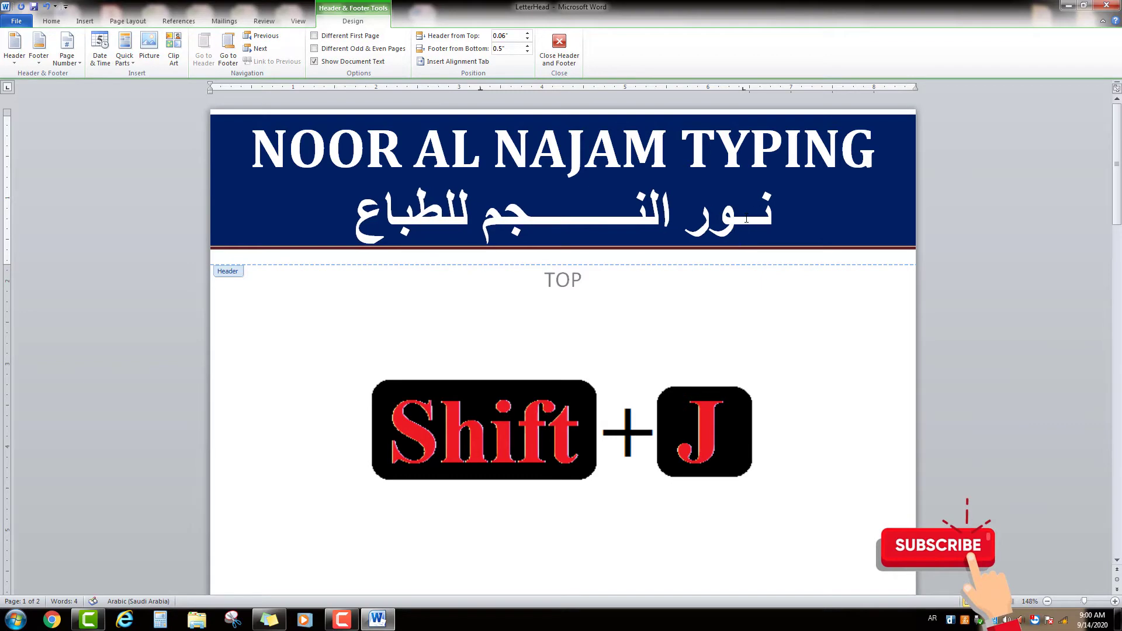
{"action": "type", "text": "ـ"}
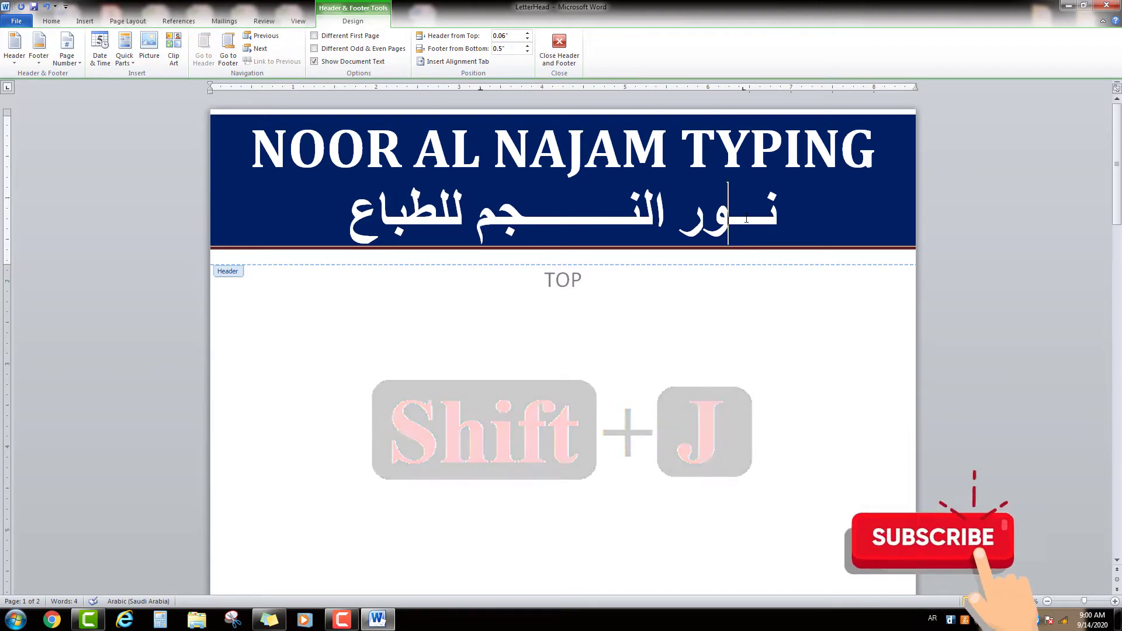
{"action": "type", "text": "ـ"}
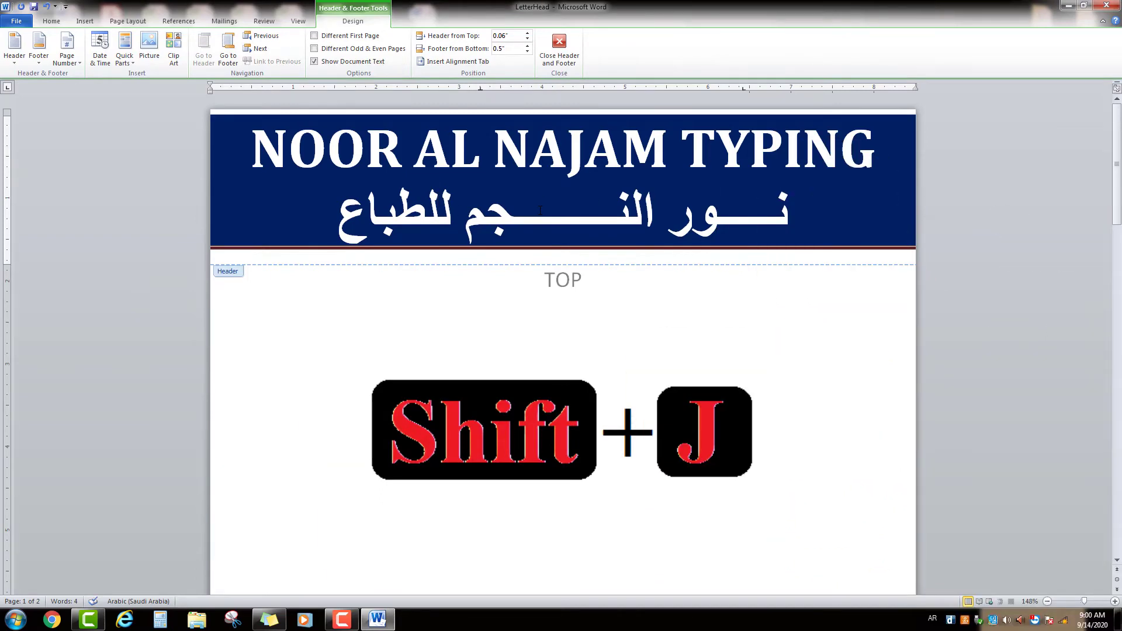
{"action": "type", "text": "ـــ"}
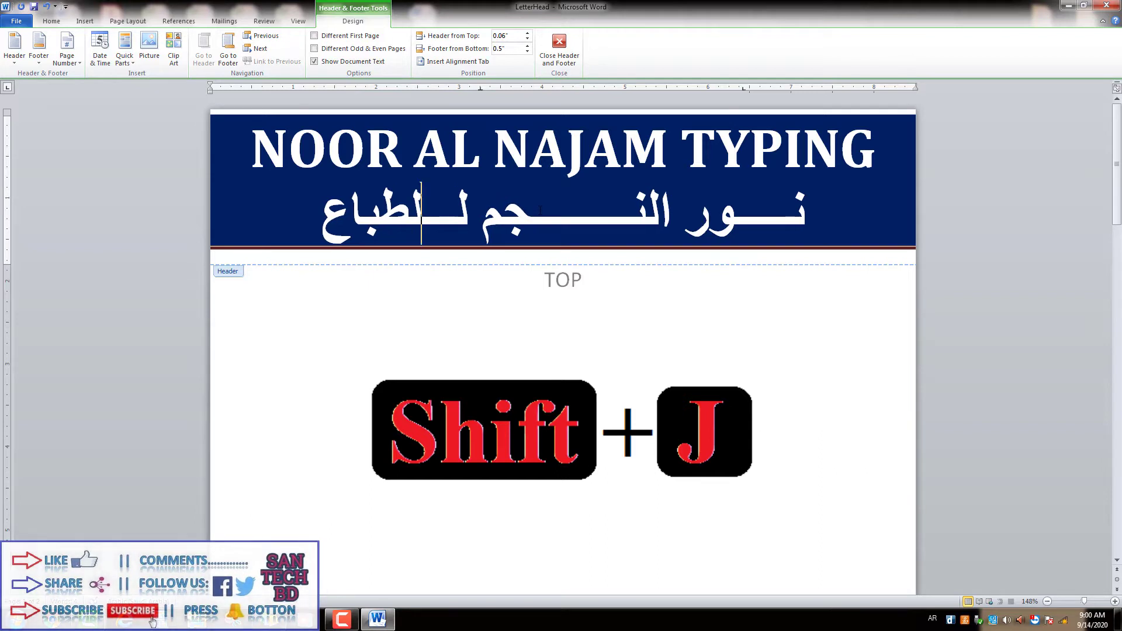
{"action": "left_click", "coordinate": [368, 219]}
{"action": "type", "text": "ـــ"}
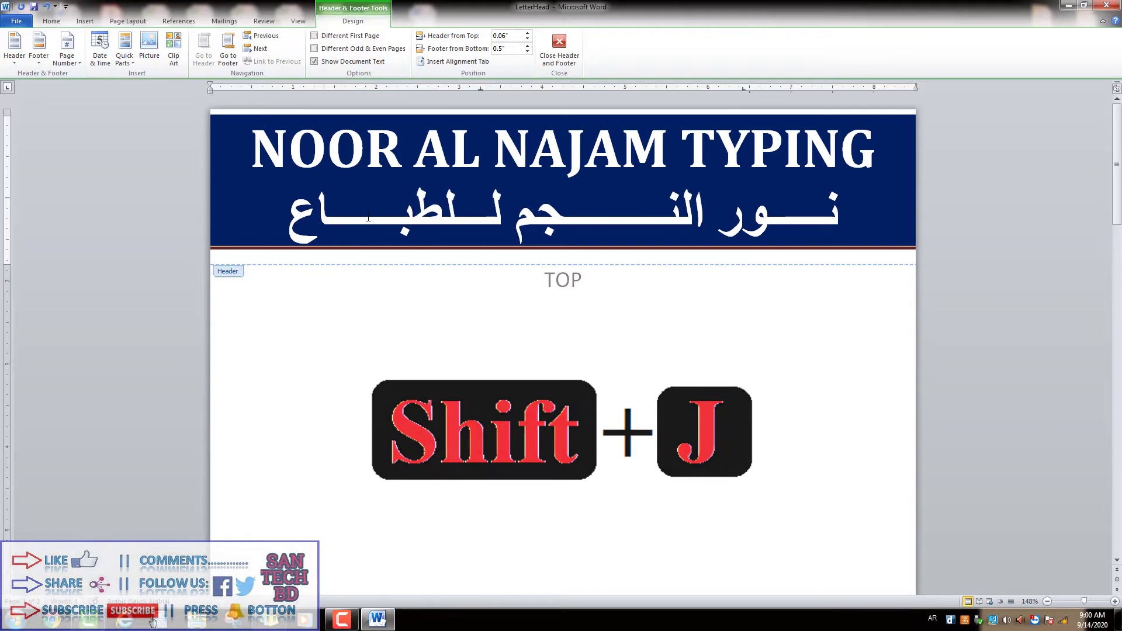
{"action": "type", "text": "ـــ"}
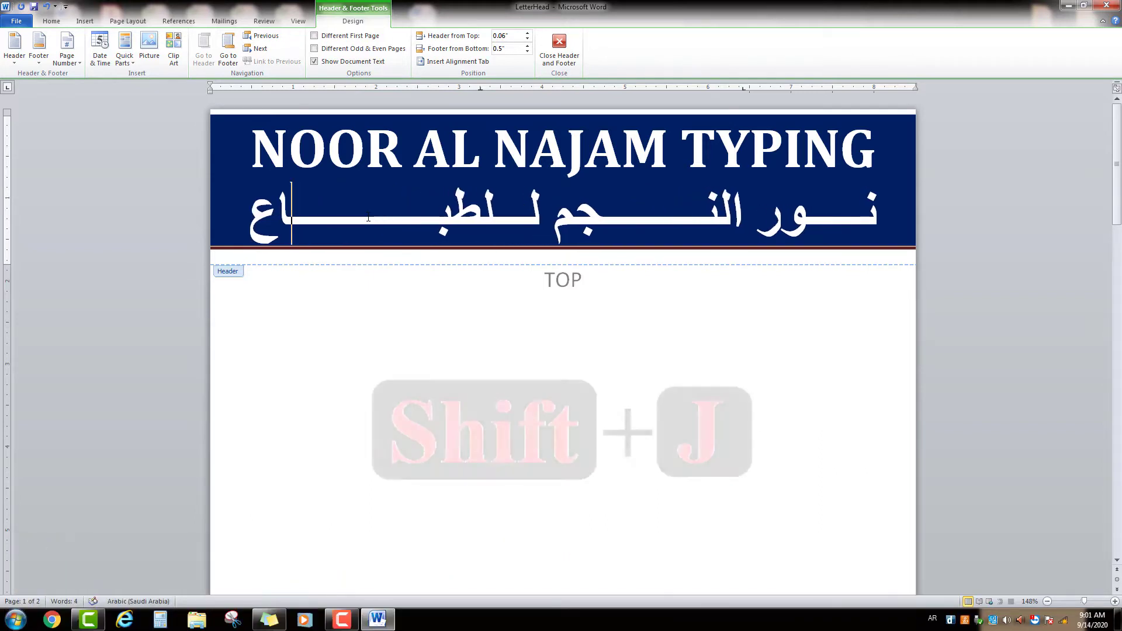
{"action": "type", "text": "ـ"}
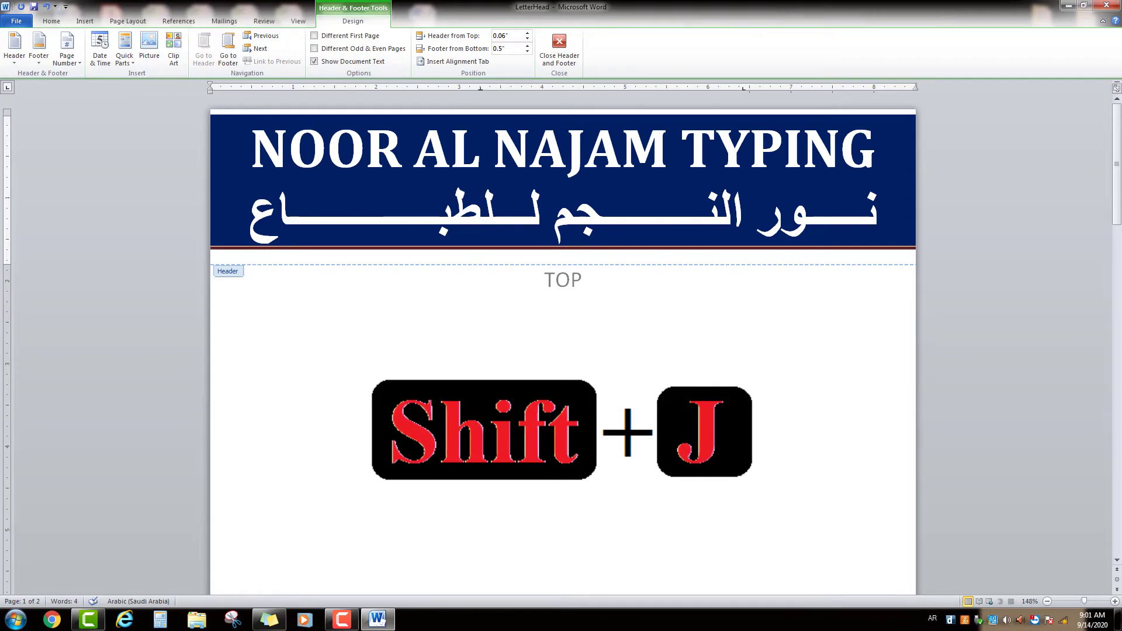
- Leave the header and delete the Logo Watermark placeholder line from the page body
{"action": "double_click", "coordinate": [585, 275]}
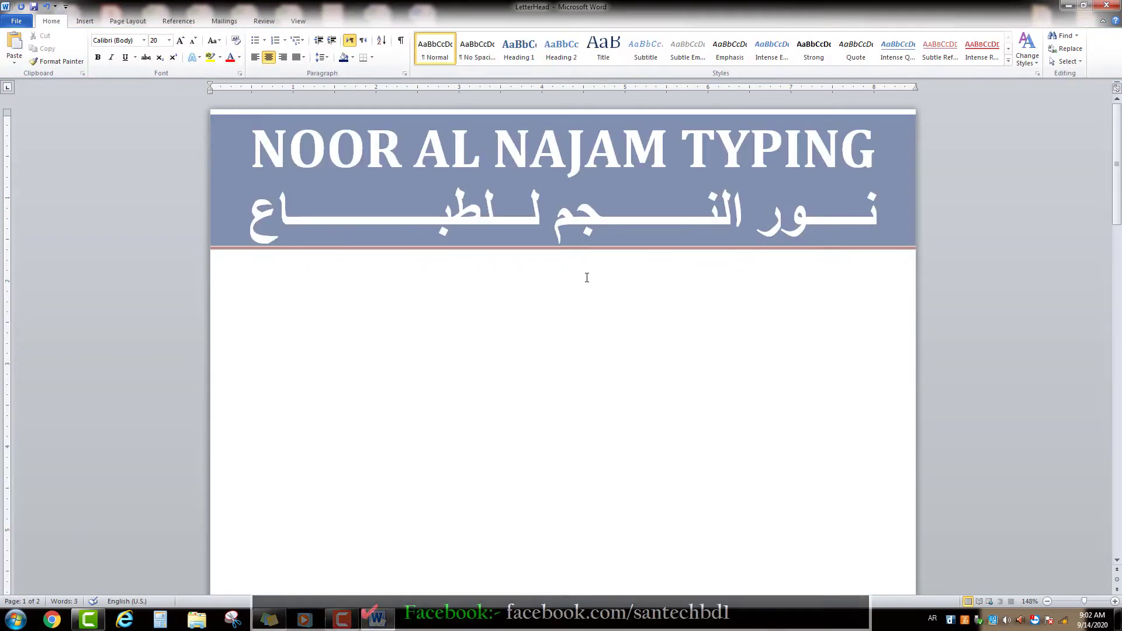
{"action": "scroll", "coordinate": [618, 397], "scroll_direction": "down", "scroll_amount": 1}
{"action": "scroll", "coordinate": [619, 397], "scroll_direction": "down", "scroll_amount": 3}
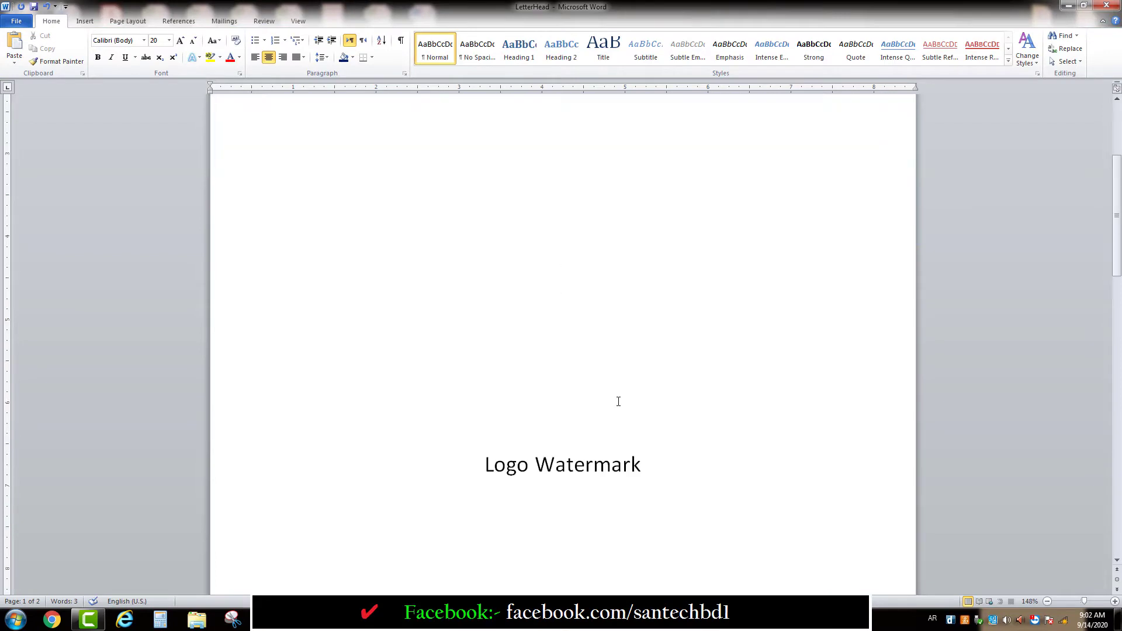
{"action": "scroll", "coordinate": [617, 403], "scroll_direction": "down", "scroll_amount": 1}
{"action": "scroll", "coordinate": [613, 418], "scroll_direction": "down", "scroll_amount": 1}
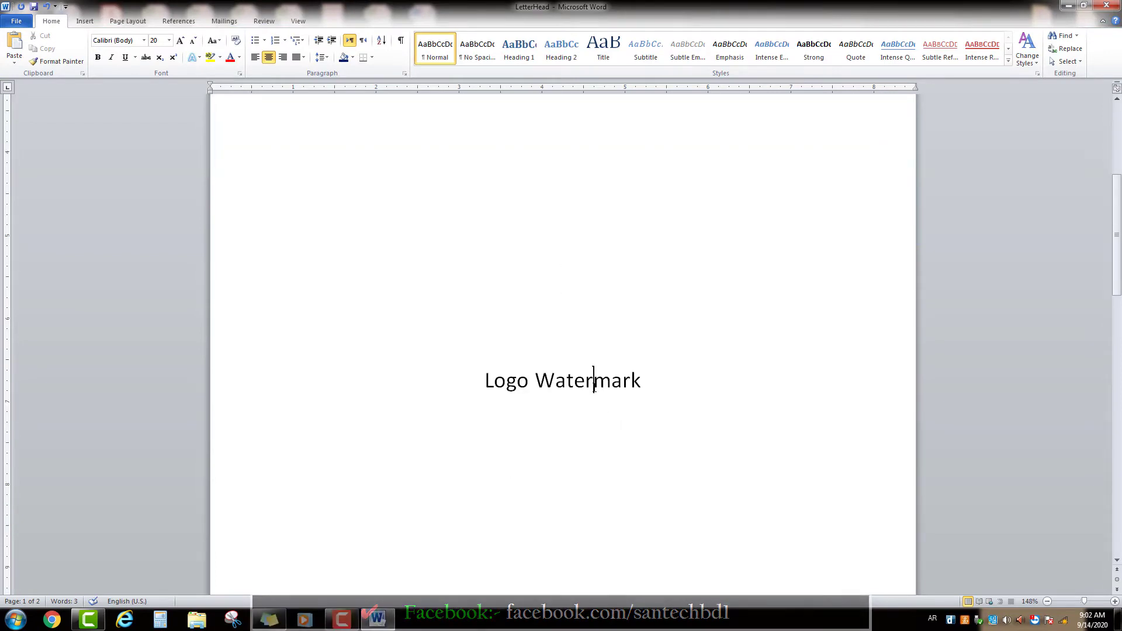
{"action": "left_click_drag", "start_coordinate": [643, 379], "coordinate": [505, 385]}
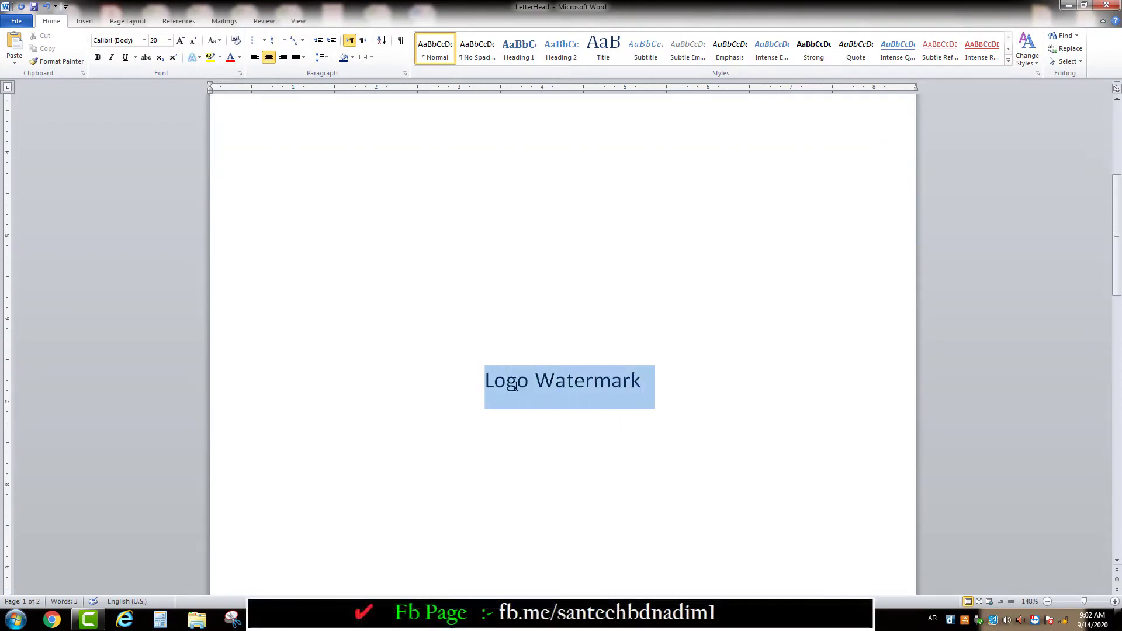
{"action": "key", "text": "Delete"}
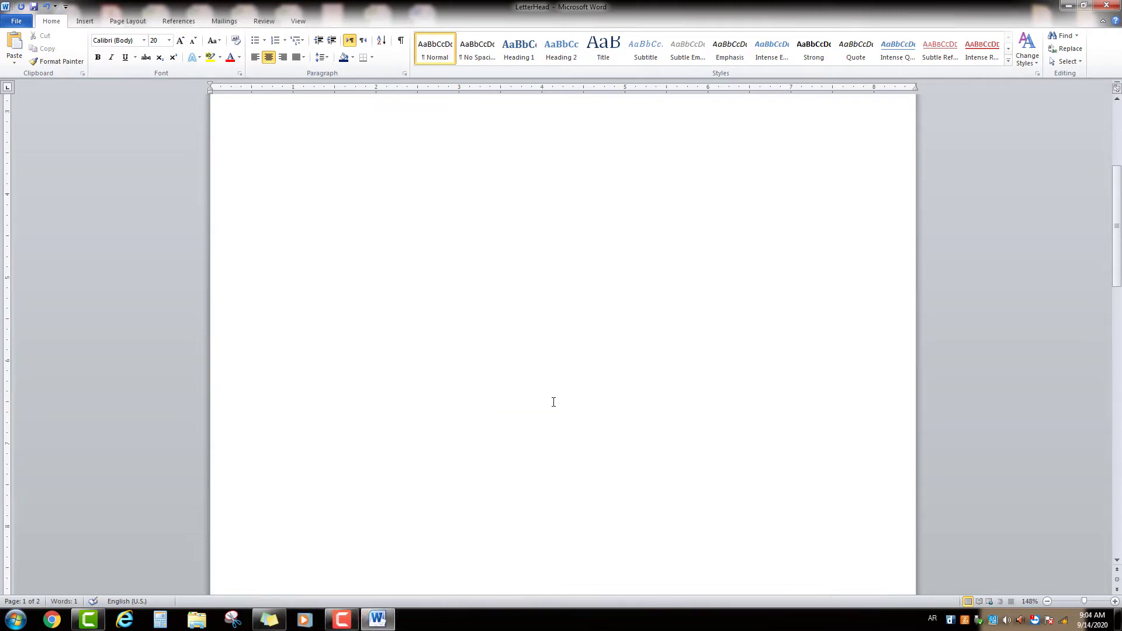
{"action": "left_click", "coordinate": [126, 23]}
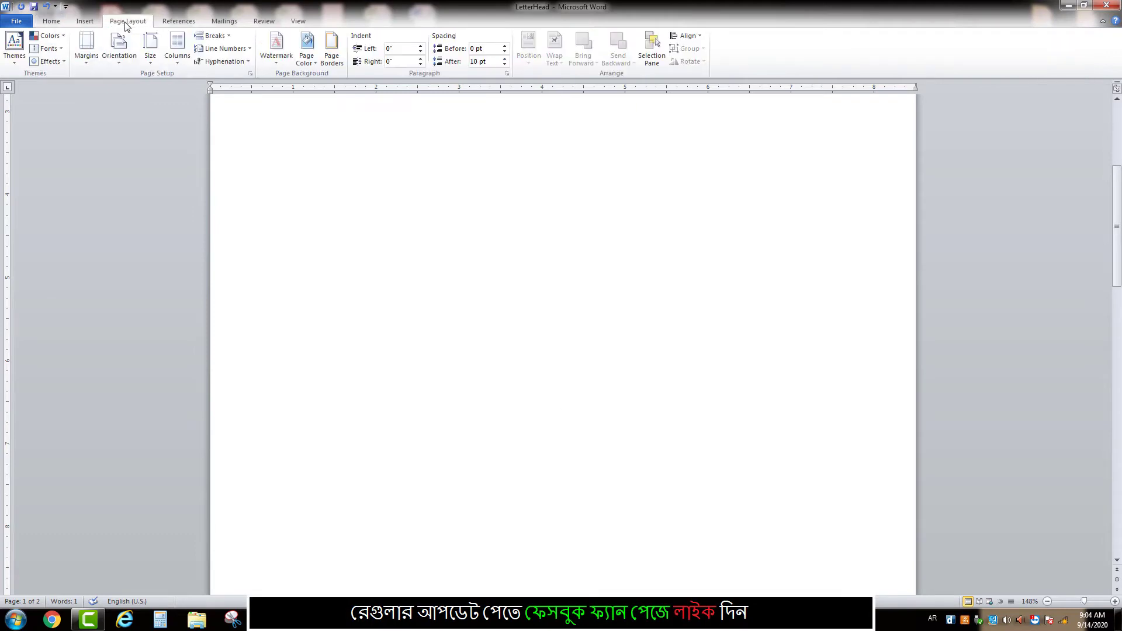
- Apply the star image imageedit_1_9461172387.png as a custom picture watermark
{"action": "left_click", "coordinate": [276, 62]}
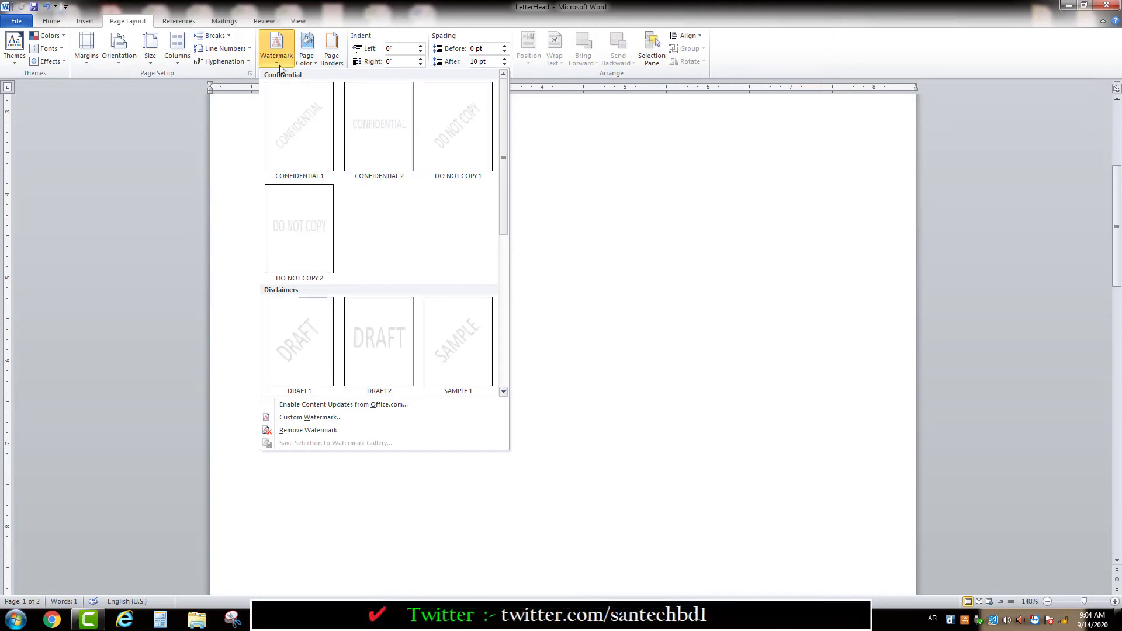
{"action": "left_click", "coordinate": [308, 419]}
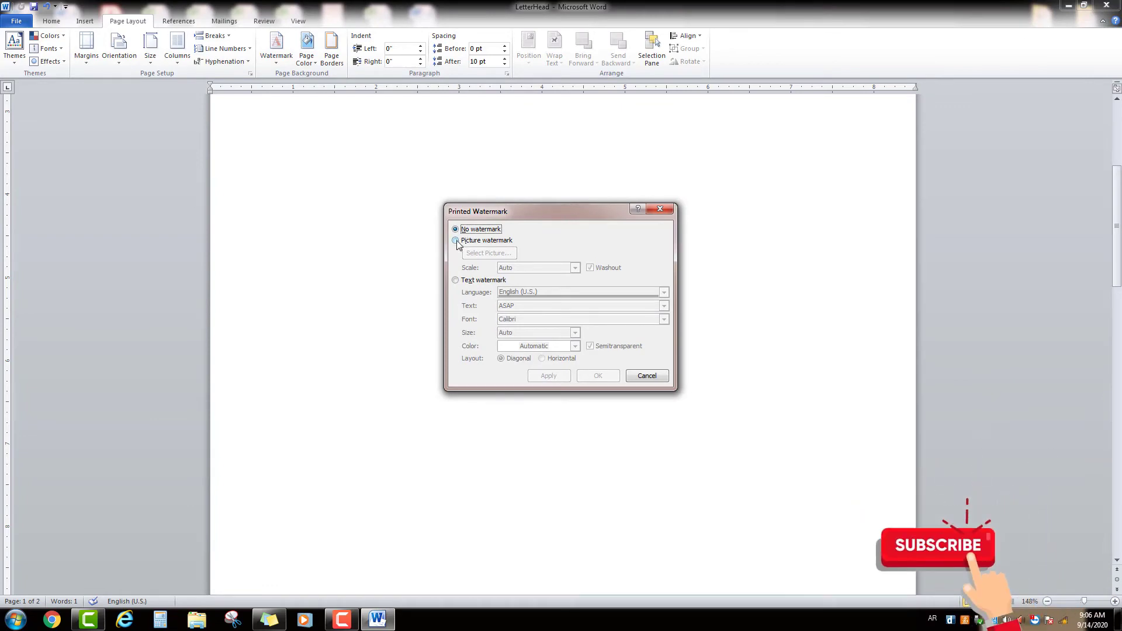
{"action": "left_click", "coordinate": [456, 241]}
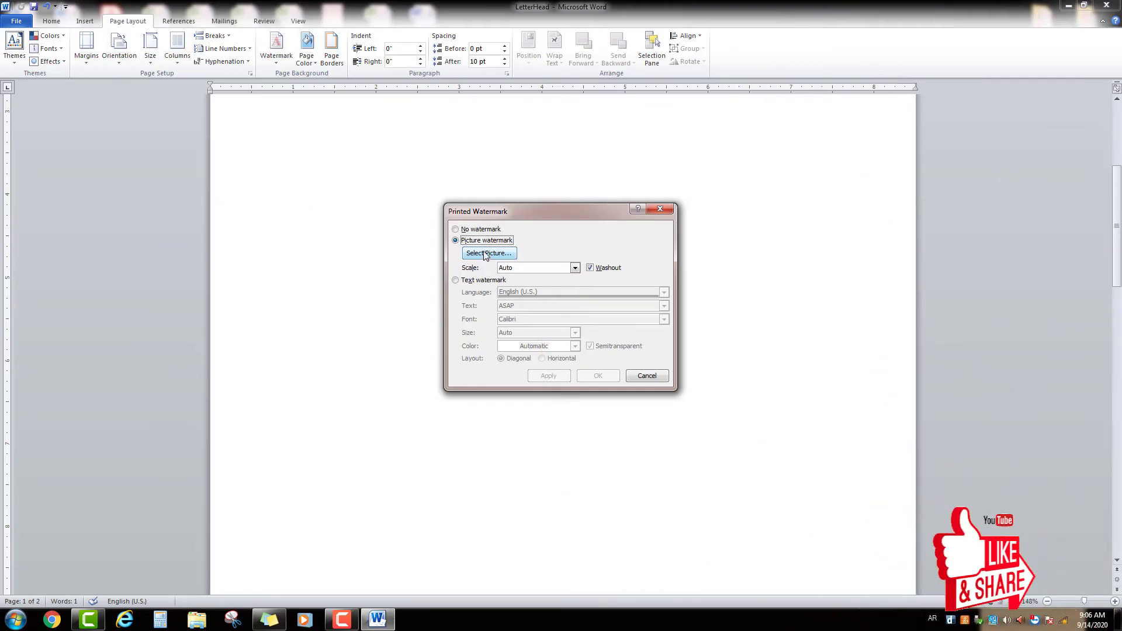
{"action": "left_click", "coordinate": [485, 253]}
{"action": "left_click", "coordinate": [443, 165]}
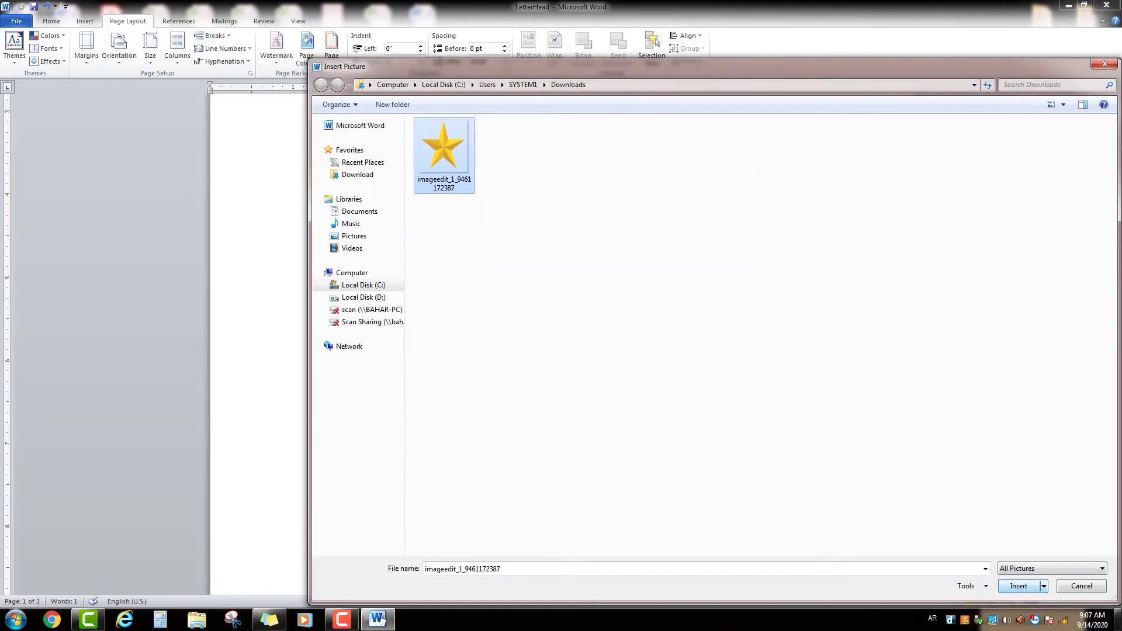
{"action": "left_click", "coordinate": [1018, 586]}
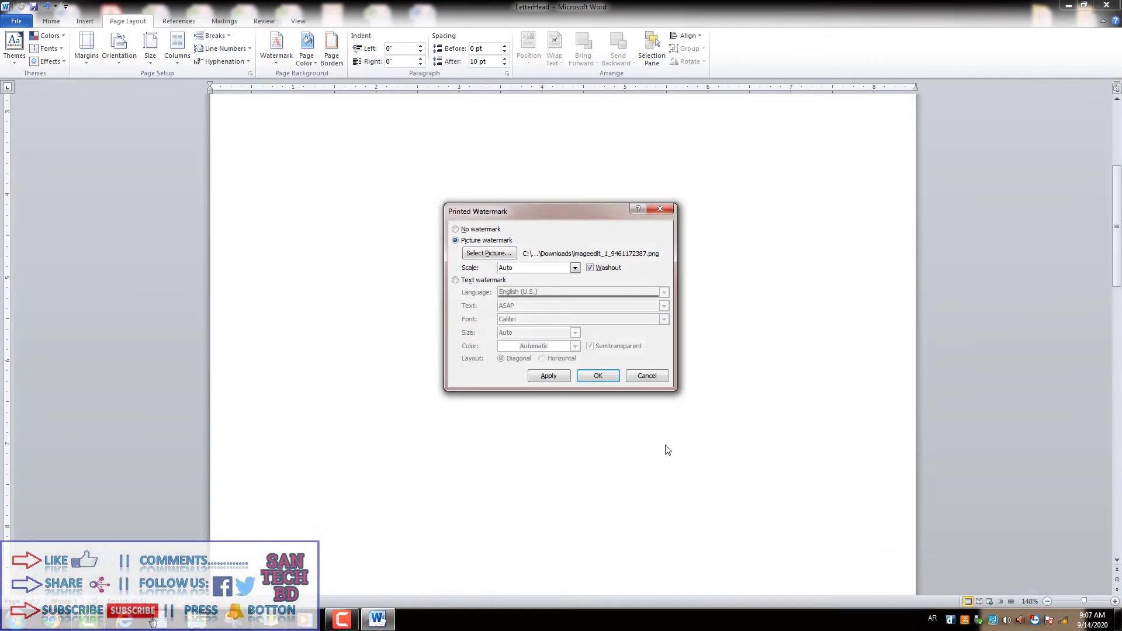
{"action": "left_click", "coordinate": [598, 376]}
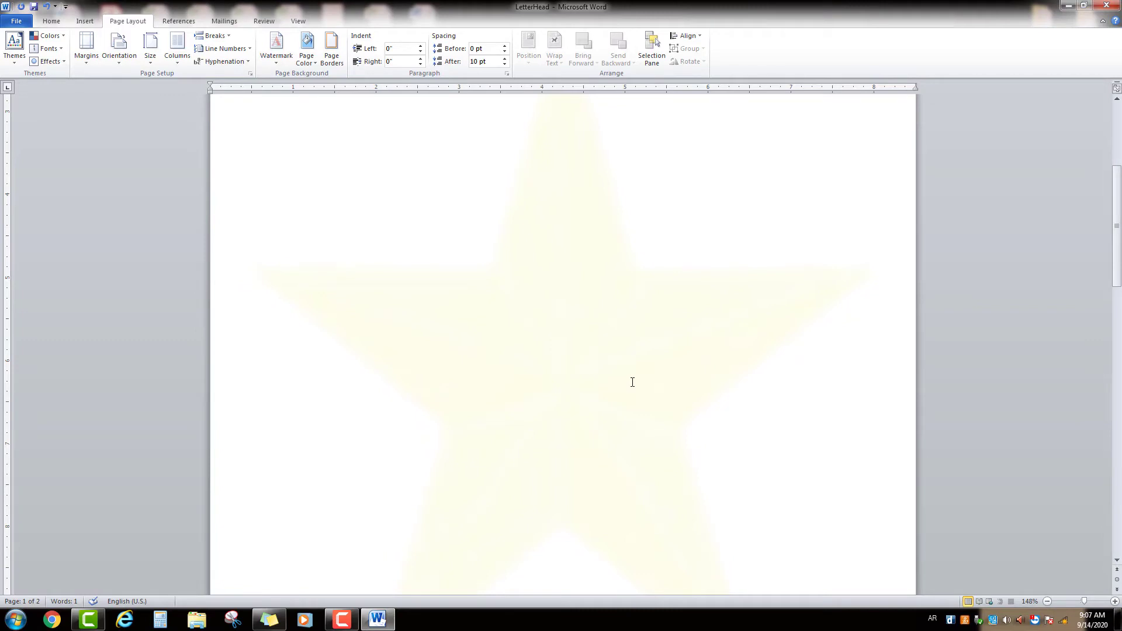
{"action": "scroll", "coordinate": [633, 382], "scroll_direction": "up", "scroll_amount": 1}
{"action": "scroll", "coordinate": [632, 382], "scroll_direction": "up", "scroll_amount": 1}
{"action": "scroll", "coordinate": [632, 382], "scroll_direction": "down", "scroll_amount": 3}
{"action": "scroll", "coordinate": [629, 377], "scroll_direction": "down", "scroll_amount": 2}
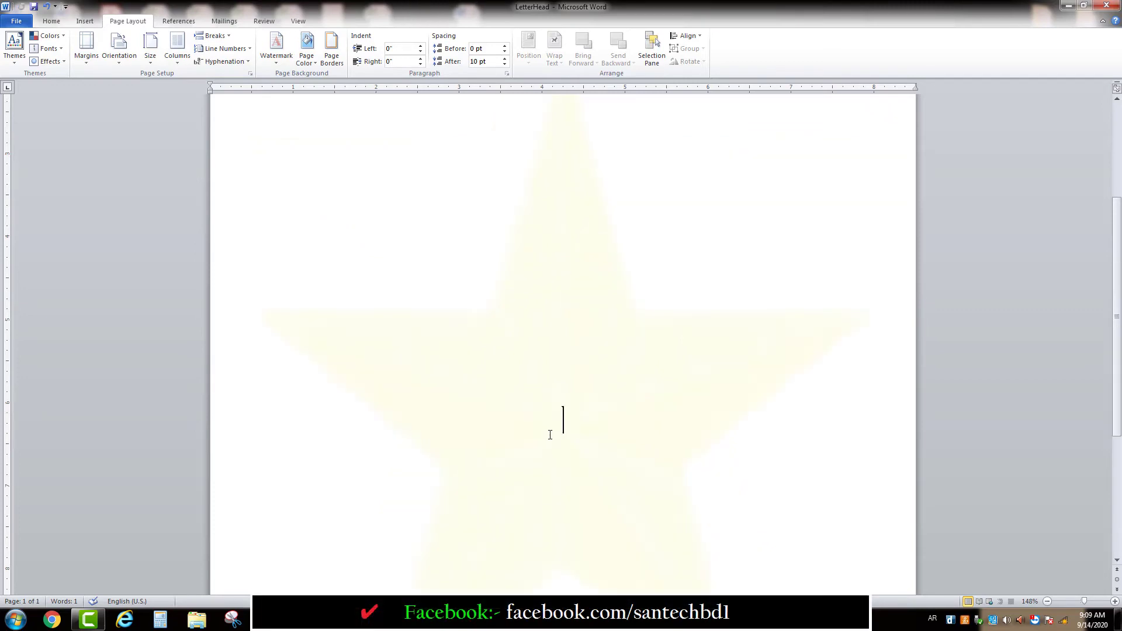
{"action": "scroll", "coordinate": [550, 435], "scroll_direction": "up", "scroll_amount": 2}
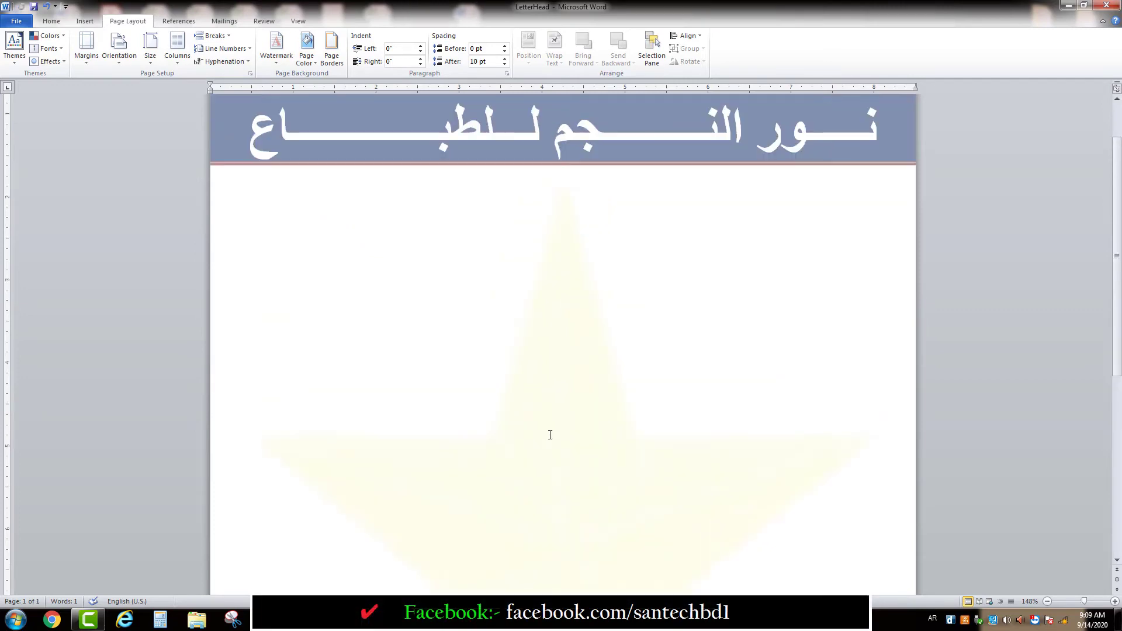
{"action": "scroll", "coordinate": [550, 434], "scroll_direction": "up", "scroll_amount": 2}
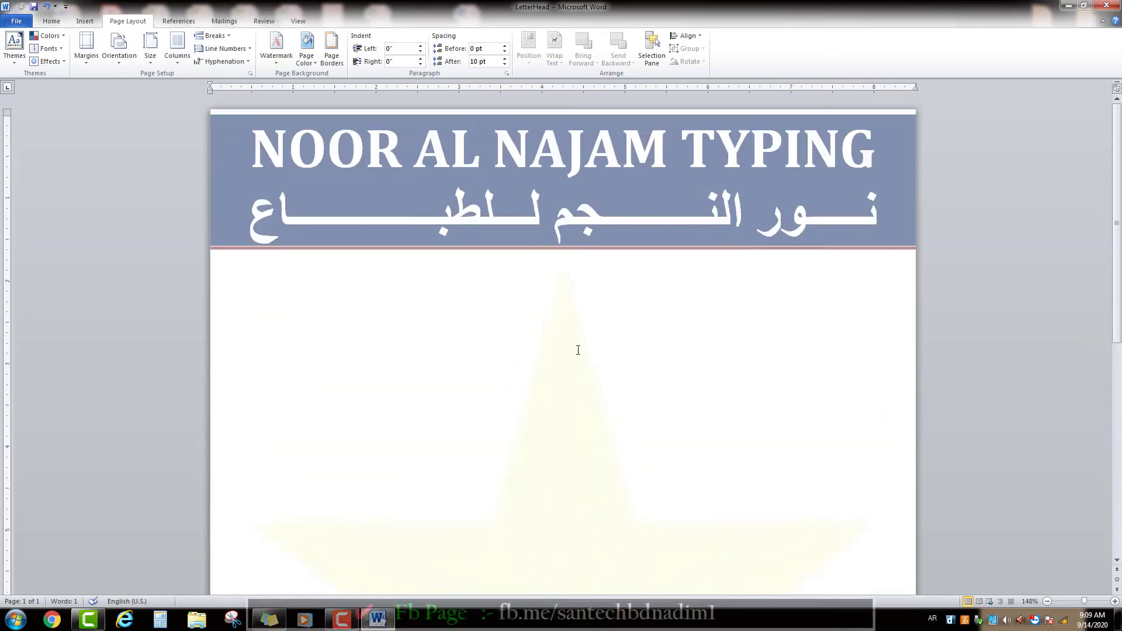
{"action": "scroll", "coordinate": [526, 363], "scroll_direction": "down", "scroll_amount": 2}
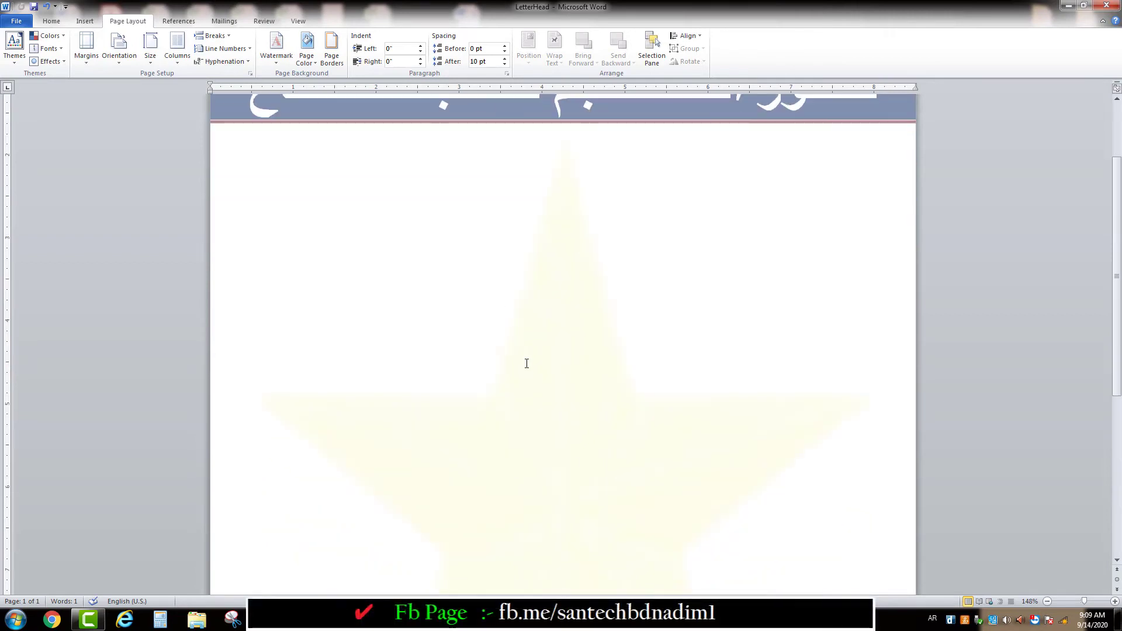
{"action": "scroll", "coordinate": [538, 396], "scroll_direction": "down", "scroll_amount": 2}
{"action": "scroll", "coordinate": [533, 401], "scroll_direction": "down", "scroll_amount": 2}
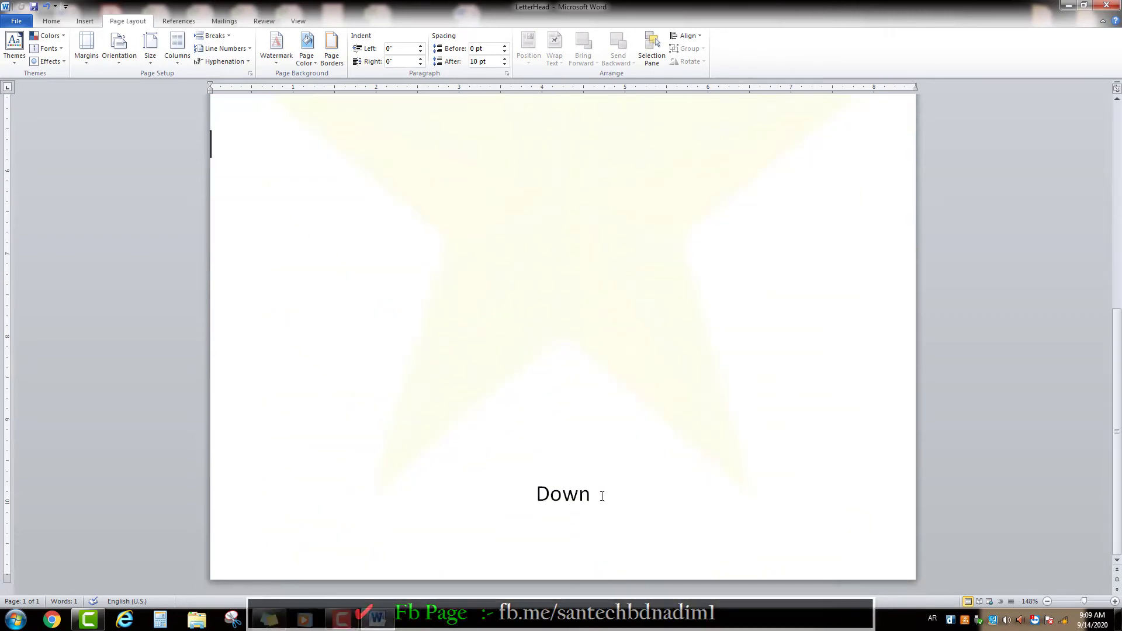
{"action": "left_click", "coordinate": [600, 492]}
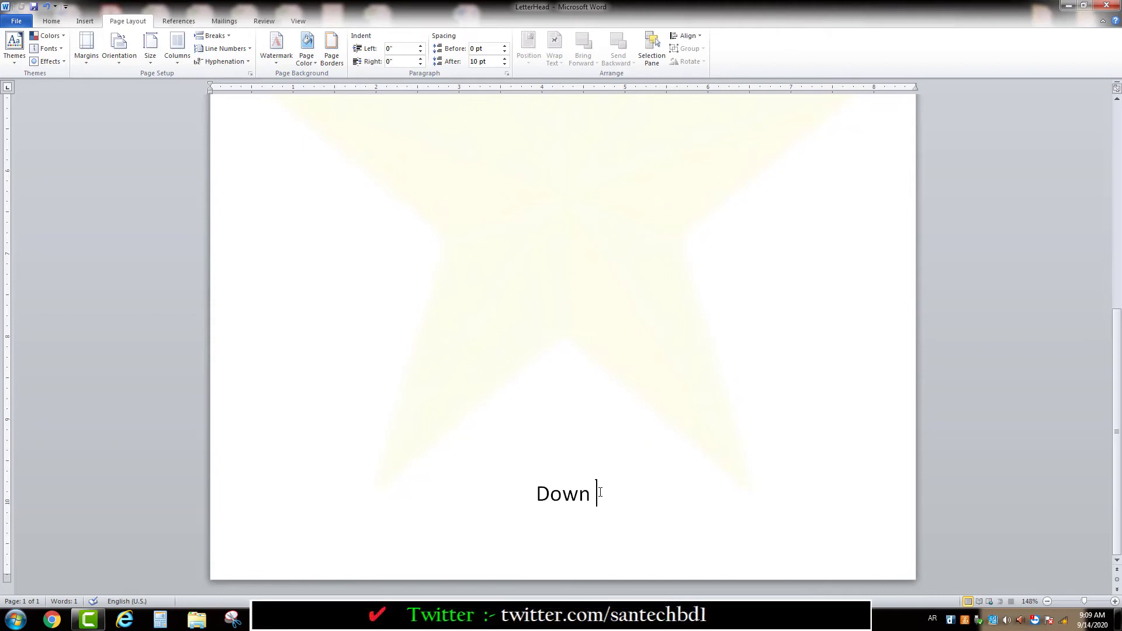
{"action": "left_click", "coordinate": [85, 21]}
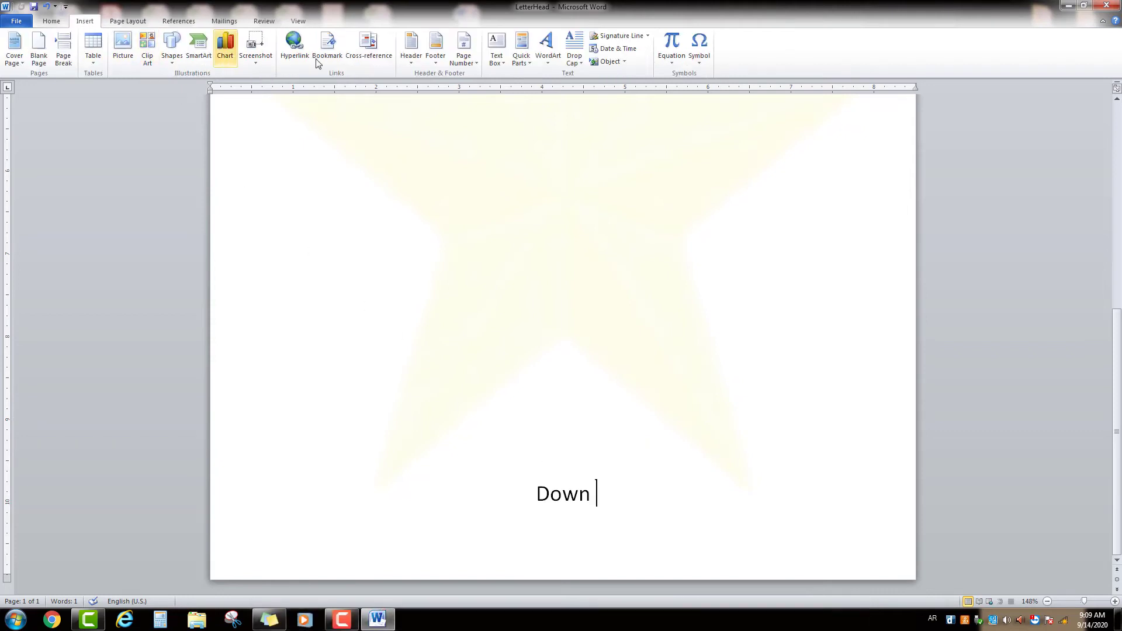
- Add an Alphabet footer with one centred line: mobile number, P.O. box, city and e-mail address
{"action": "left_click", "coordinate": [435, 59]}
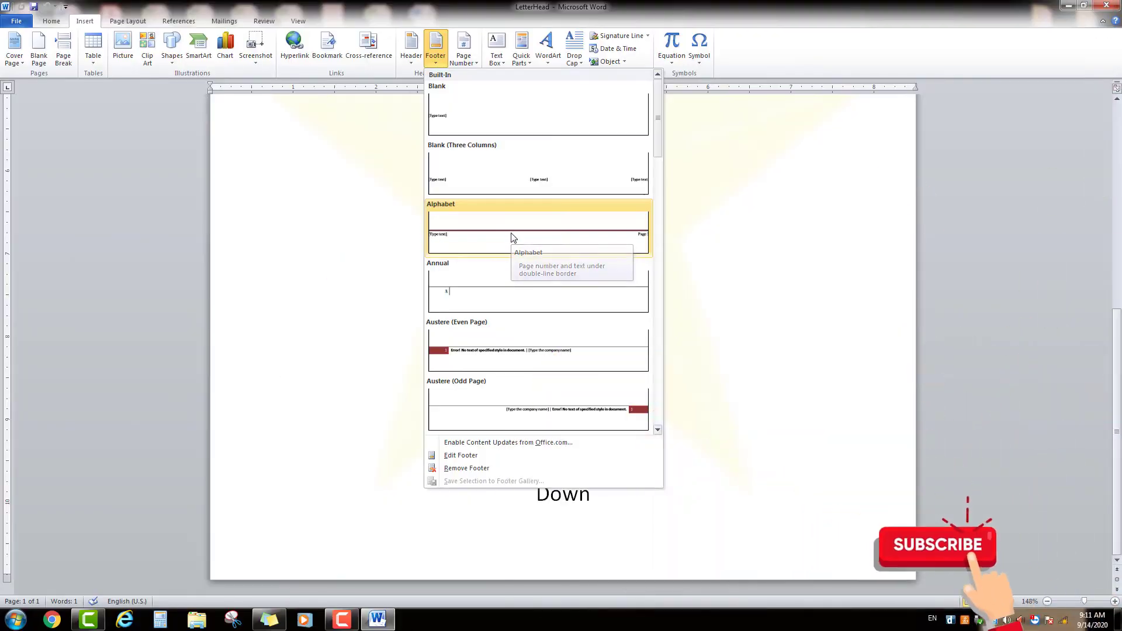
{"action": "left_click", "coordinate": [512, 237]}
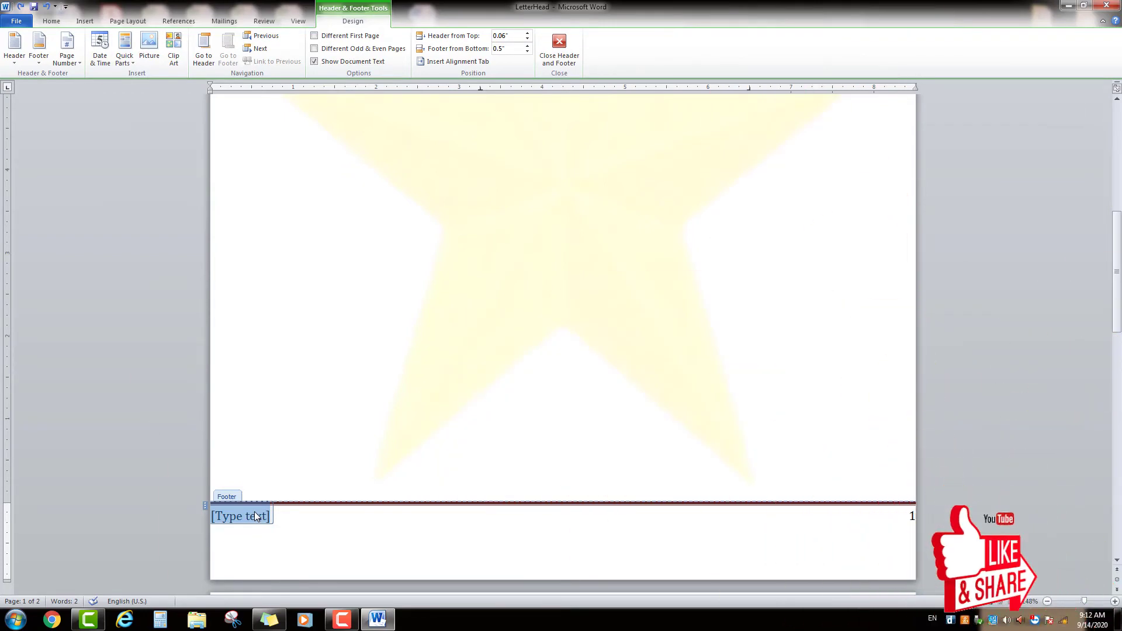
{"action": "key", "text": "Delete"}
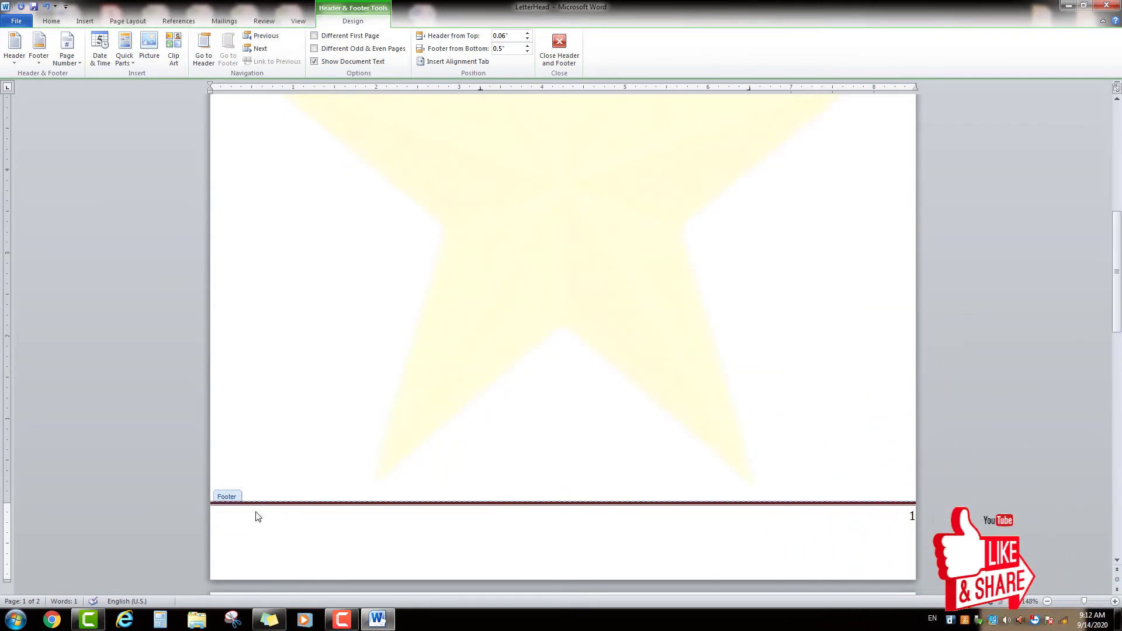
{"action": "type", "text": "MOBI"}
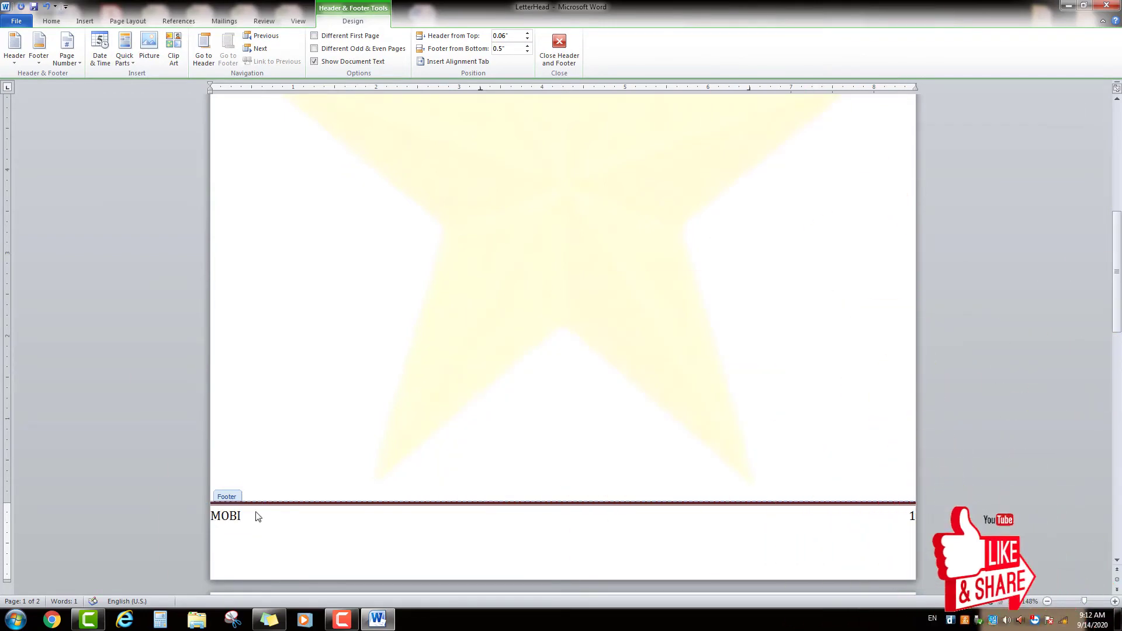
{"action": "type", "text": "LE:"}
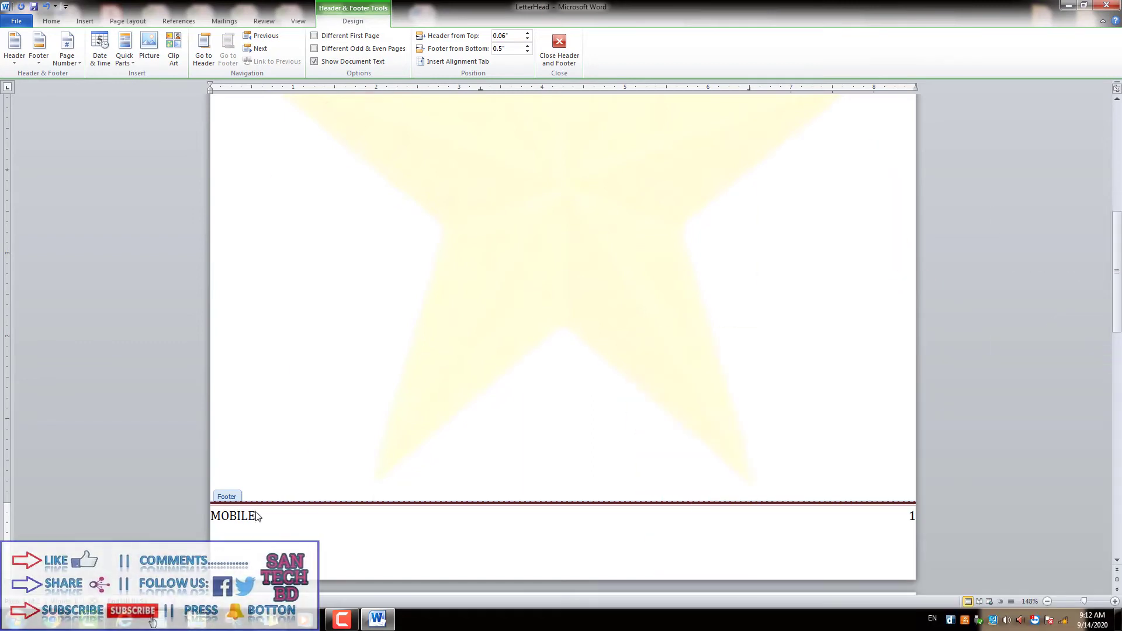
{"action": "type", "text": "+971 5"}
{"action": "type", "text": "5 0000000 ,"}
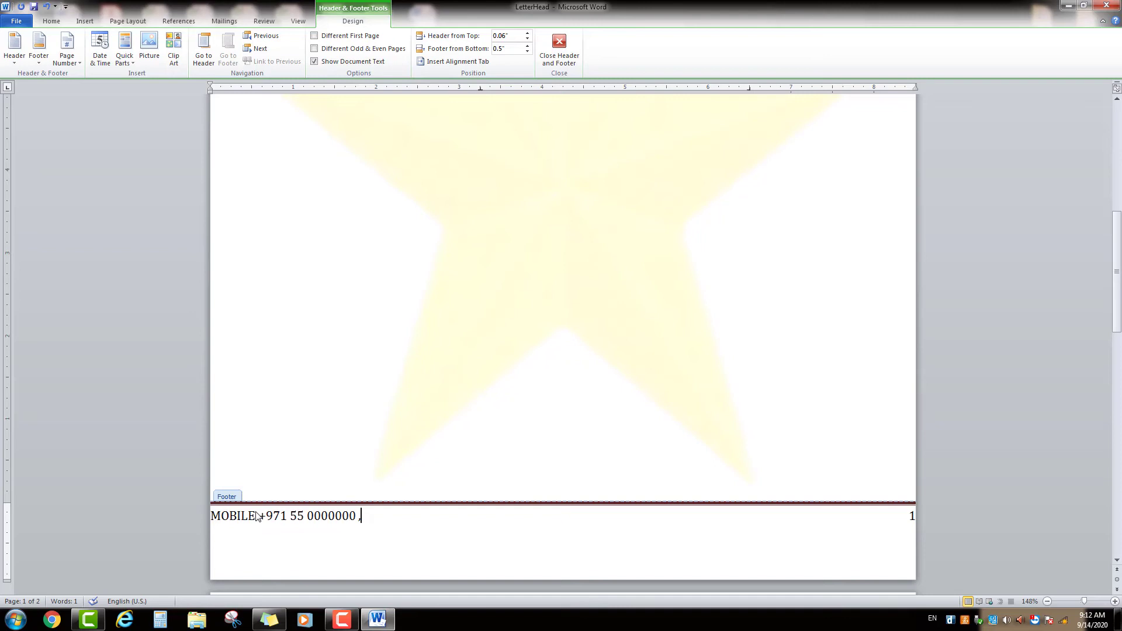
{"action": "type", "text": "P."}
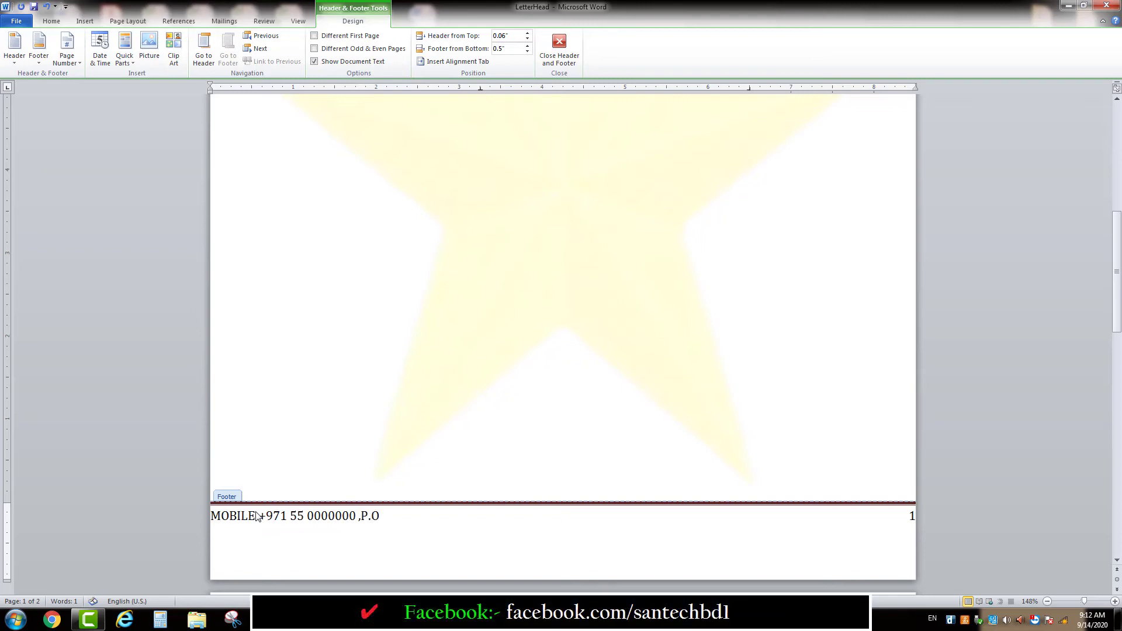
{"action": "type", "text": "O BOX:"}
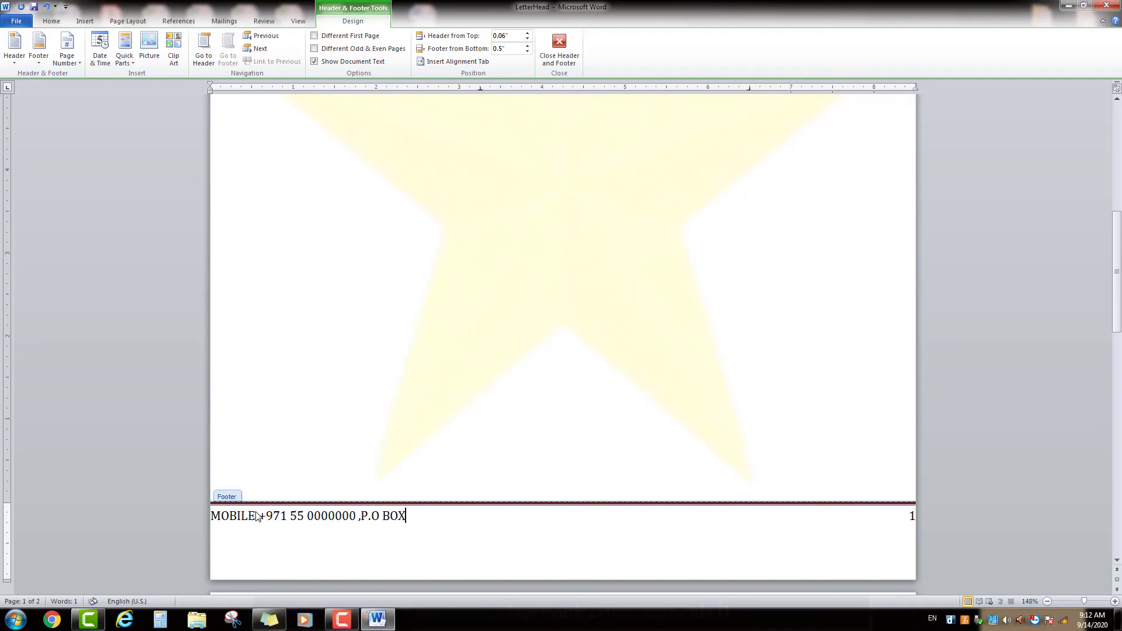
{"action": "type", "text": "123456,"}
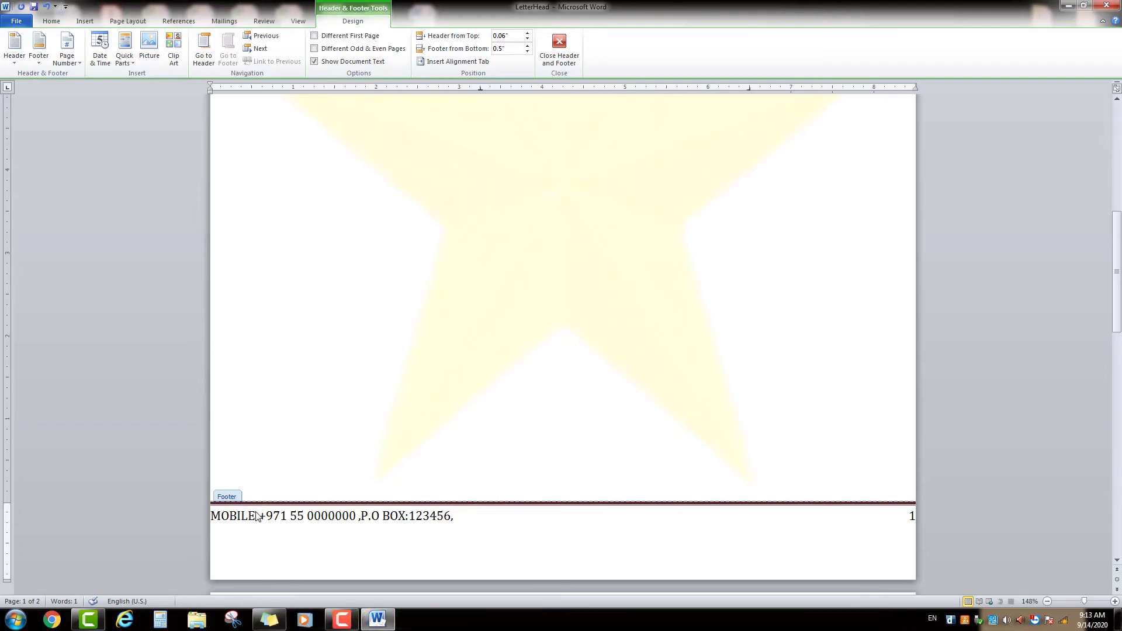
{"action": "type", "text": " DUBAI-DEI"}
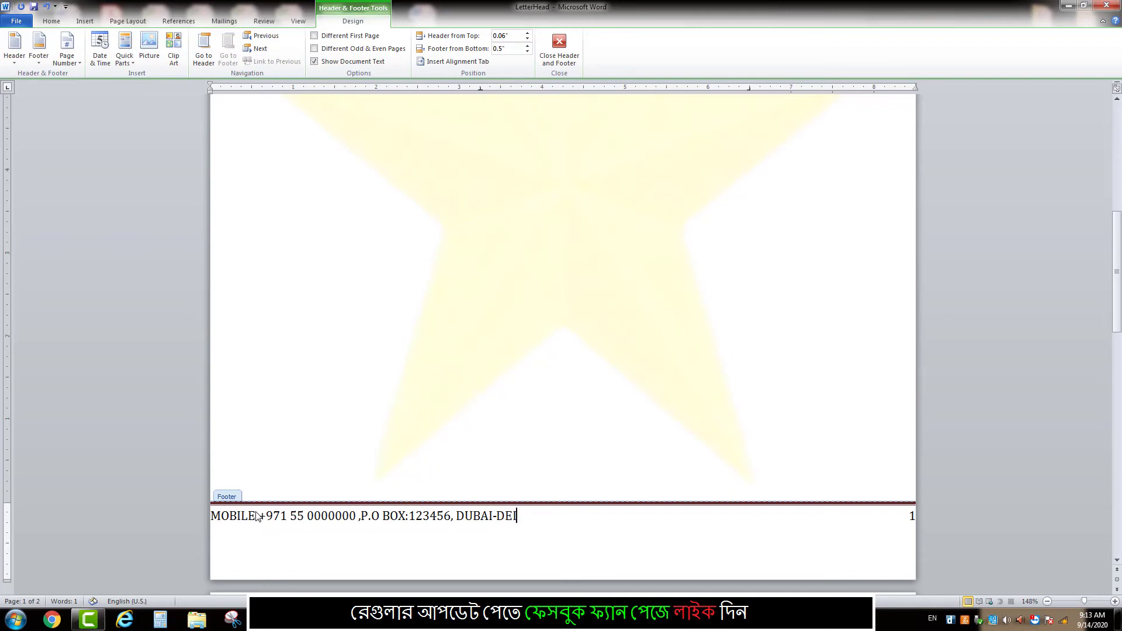
{"action": "type", "text": "RA,"}
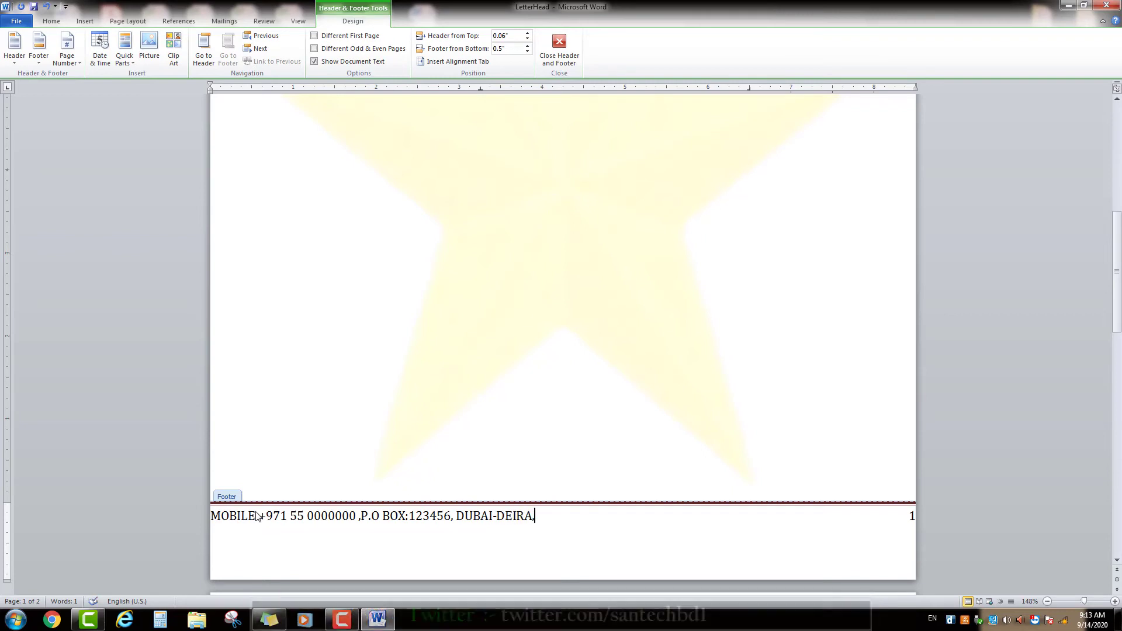
{"action": "type", "text": " EMA"}
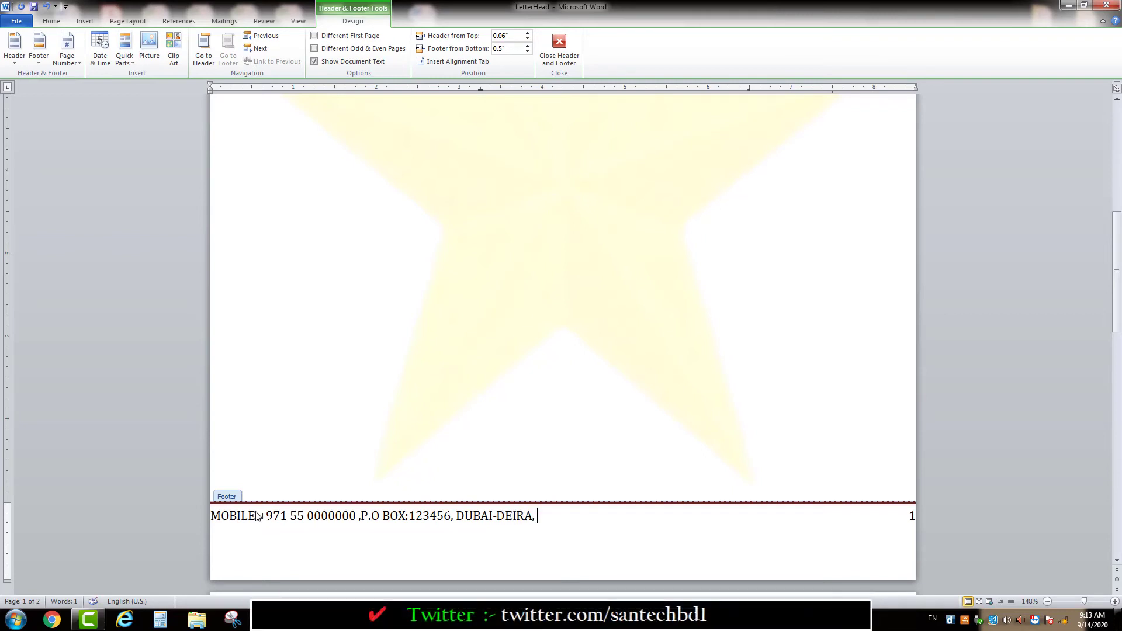
{"action": "type", "text": "I"}
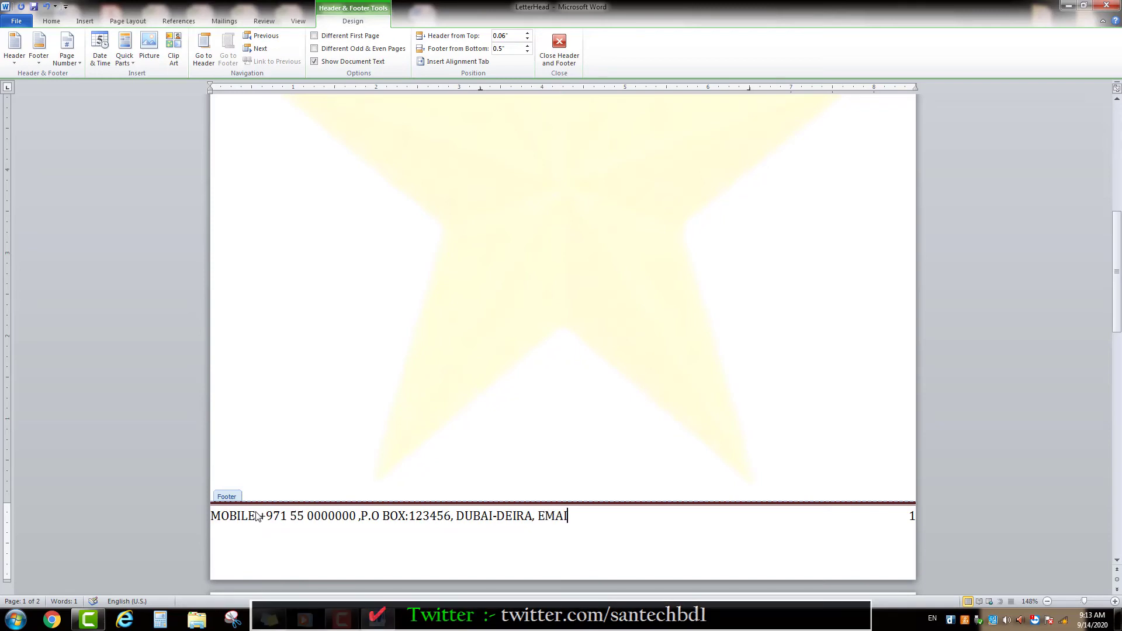
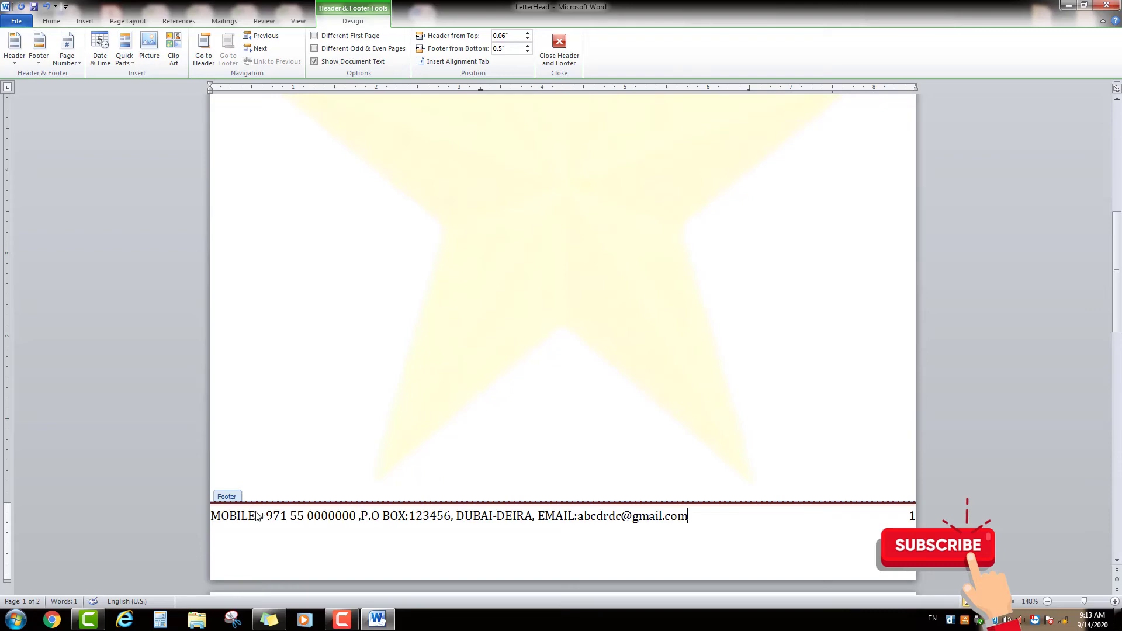
{"action": "key", "text": "ctrl+e"}
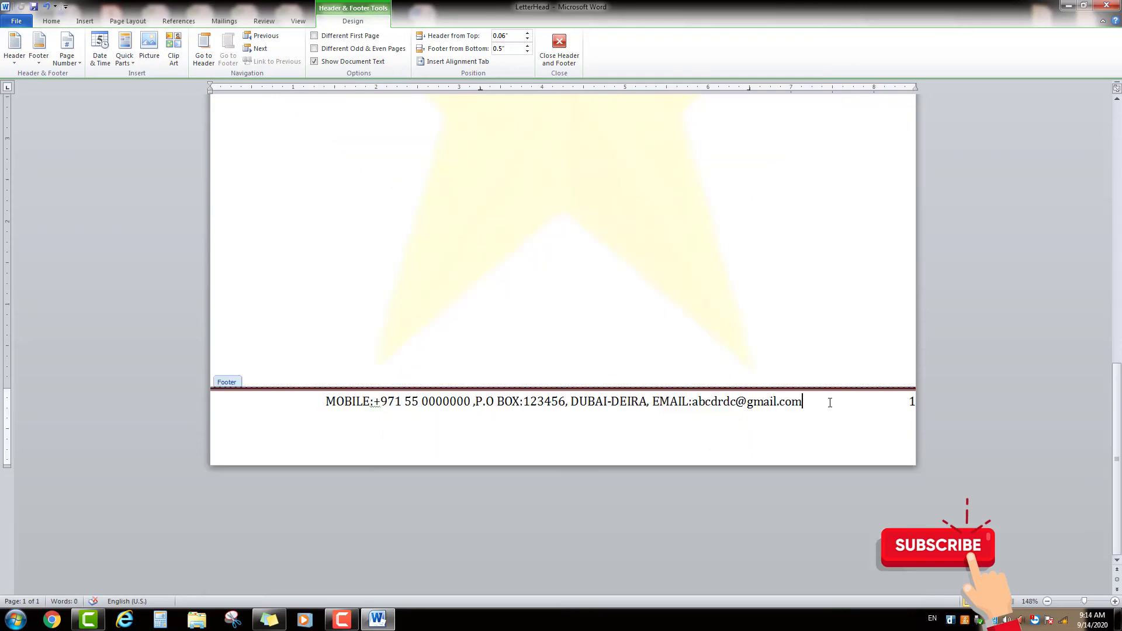
{"action": "scroll", "coordinate": [832, 403], "scroll_direction": "up", "scroll_amount": 3}
- Review the page by selecting the star watermark, then return to the footer text
{"action": "left_click", "coordinate": [832, 402]}
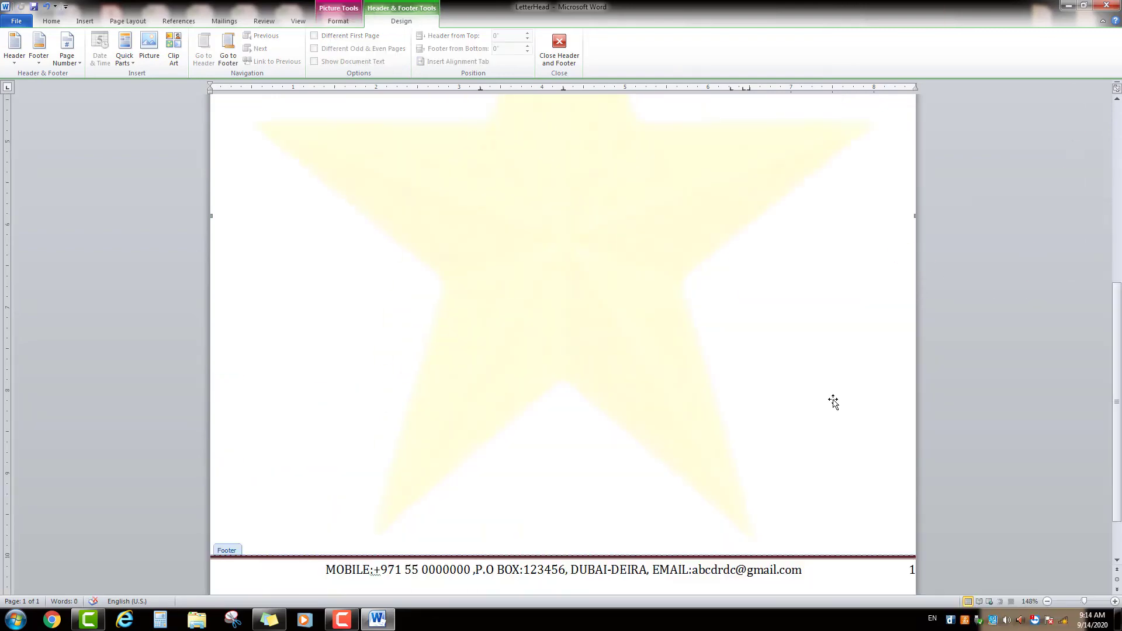
{"action": "scroll", "coordinate": [833, 402], "scroll_direction": "up", "scroll_amount": 7}
{"action": "scroll", "coordinate": [833, 403], "scroll_direction": "up", "scroll_amount": 1}
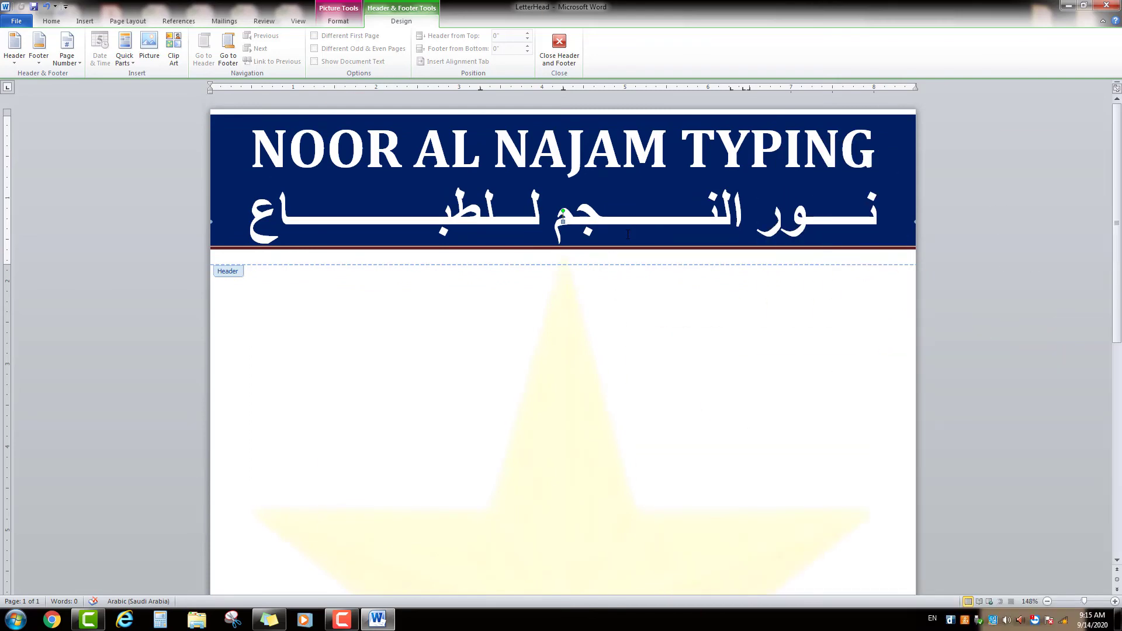
{"action": "scroll", "coordinate": [626, 237], "scroll_direction": "down", "scroll_amount": 3}
{"action": "scroll", "coordinate": [624, 289], "scroll_direction": "down", "scroll_amount": 3}
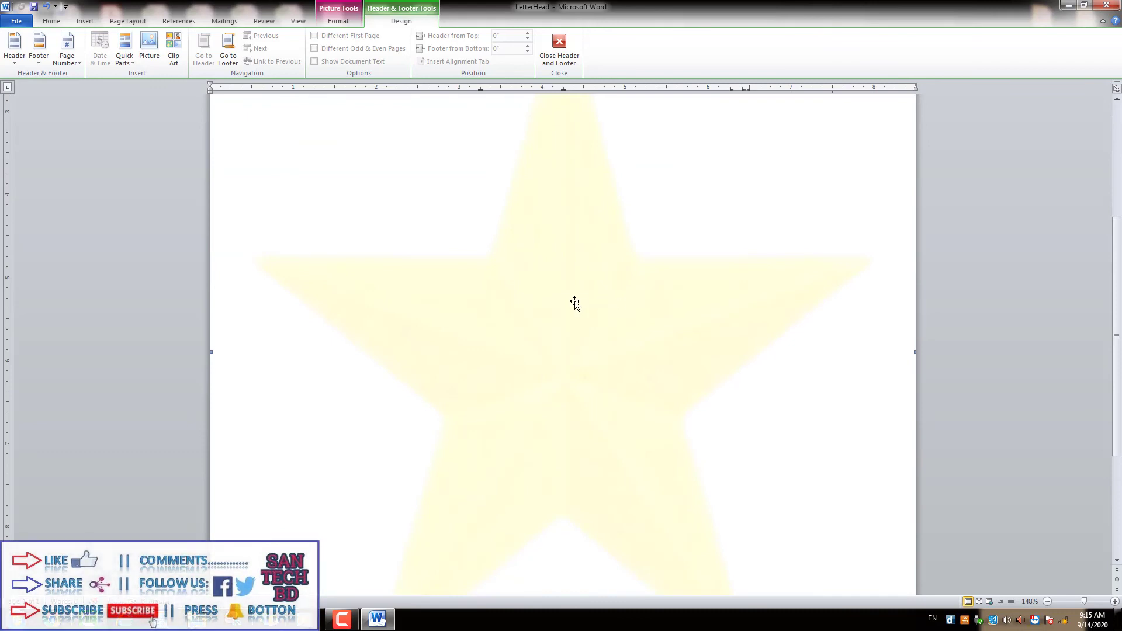
{"action": "scroll", "coordinate": [575, 303], "scroll_direction": "down", "scroll_amount": 2}
{"action": "left_click", "coordinate": [777, 513]}
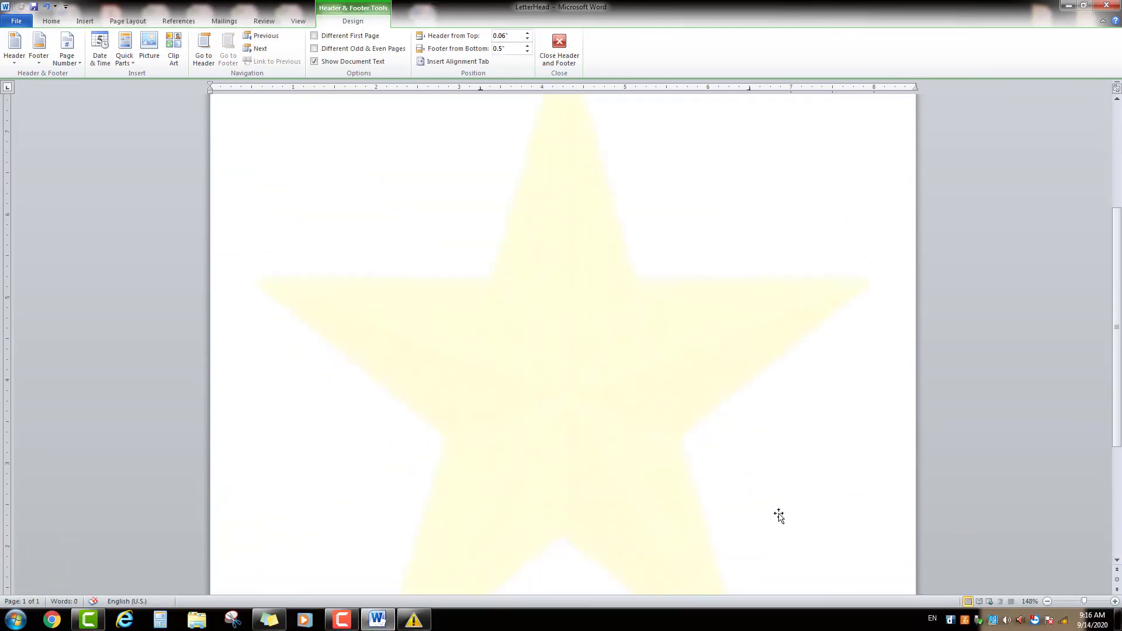
{"action": "scroll", "coordinate": [779, 516], "scroll_direction": "down", "scroll_amount": 3}
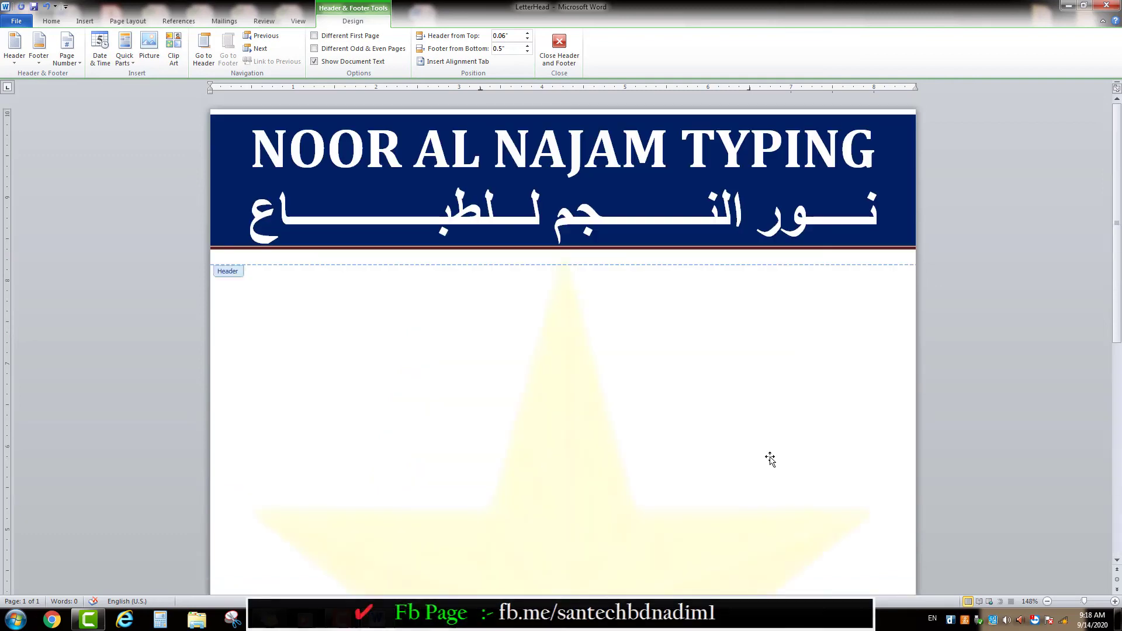
- Print the letterhead through CutePDF Writer and save it as LetterHead.pdf
{"action": "key", "text": "ctrl+p"}
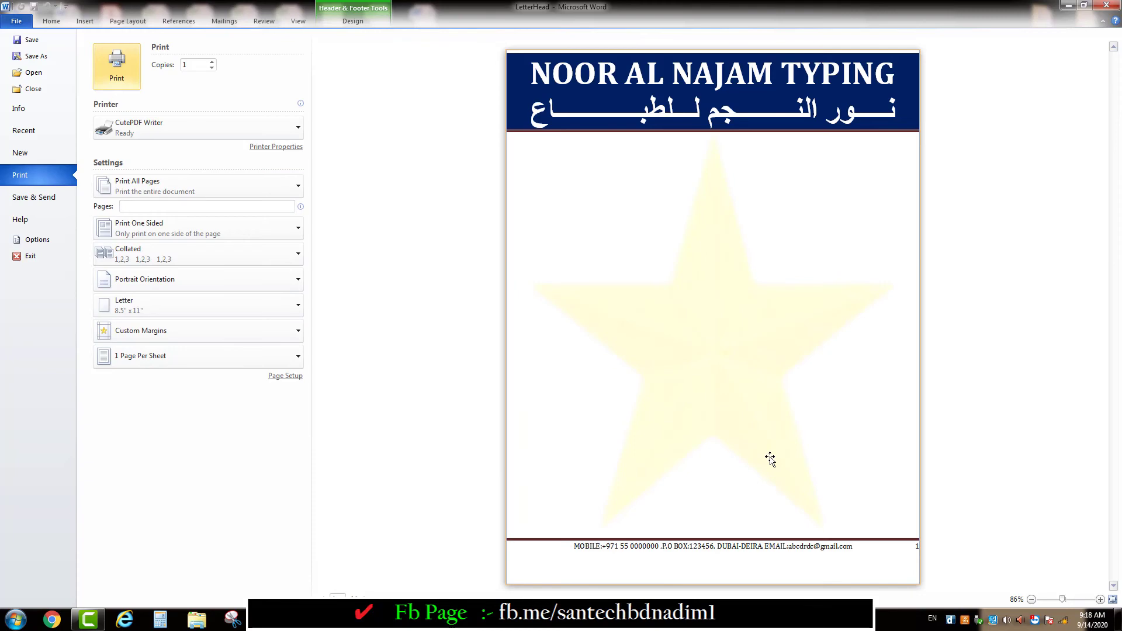
{"action": "left_click", "coordinate": [121, 71]}
{"action": "left_click", "coordinate": [462, 362]}
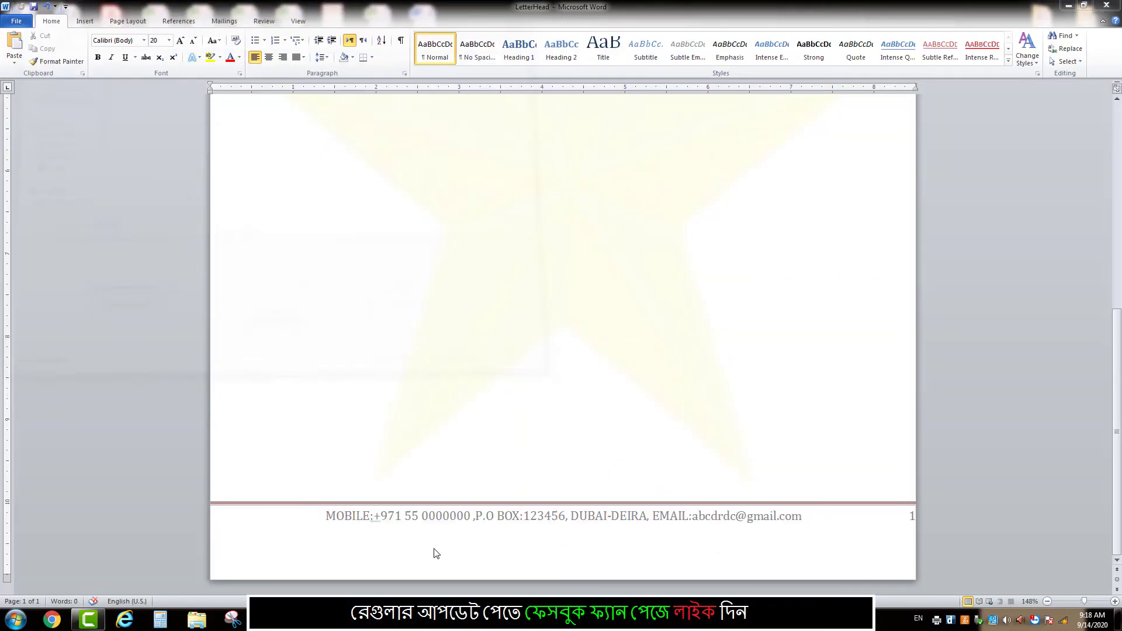
{"action": "left_click", "coordinate": [197, 619]}
- Open LetterHead.pdf in Acrobat Reader DC and scroll down the page
{"action": "double_click", "coordinate": [186, 83]}
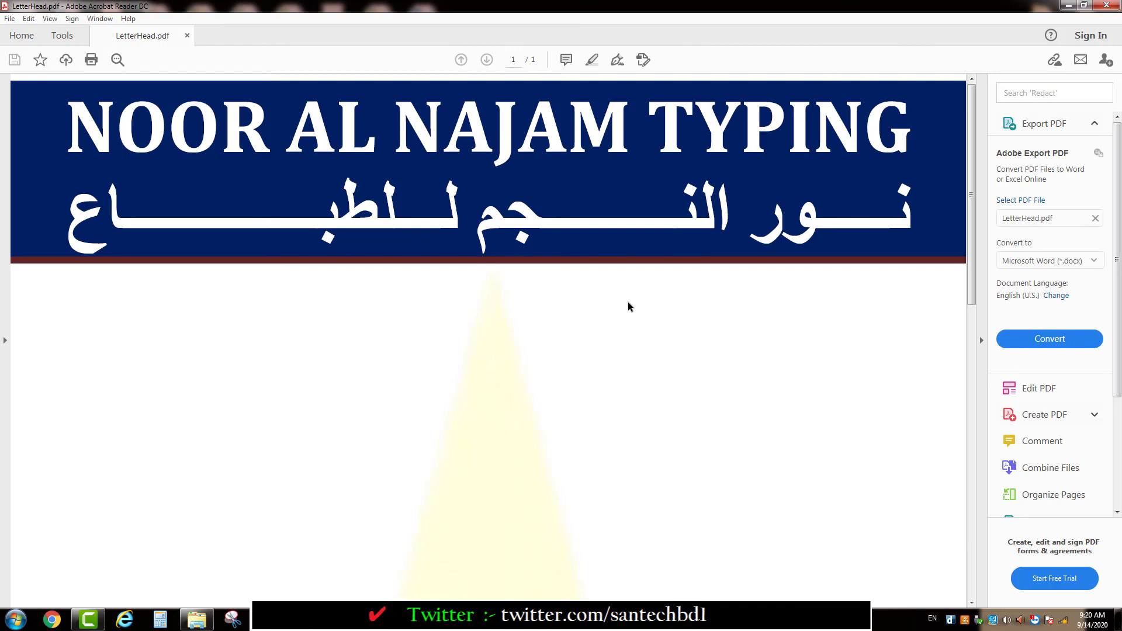
{"action": "scroll", "coordinate": [628, 302], "scroll_direction": "down", "scroll_amount": 5}
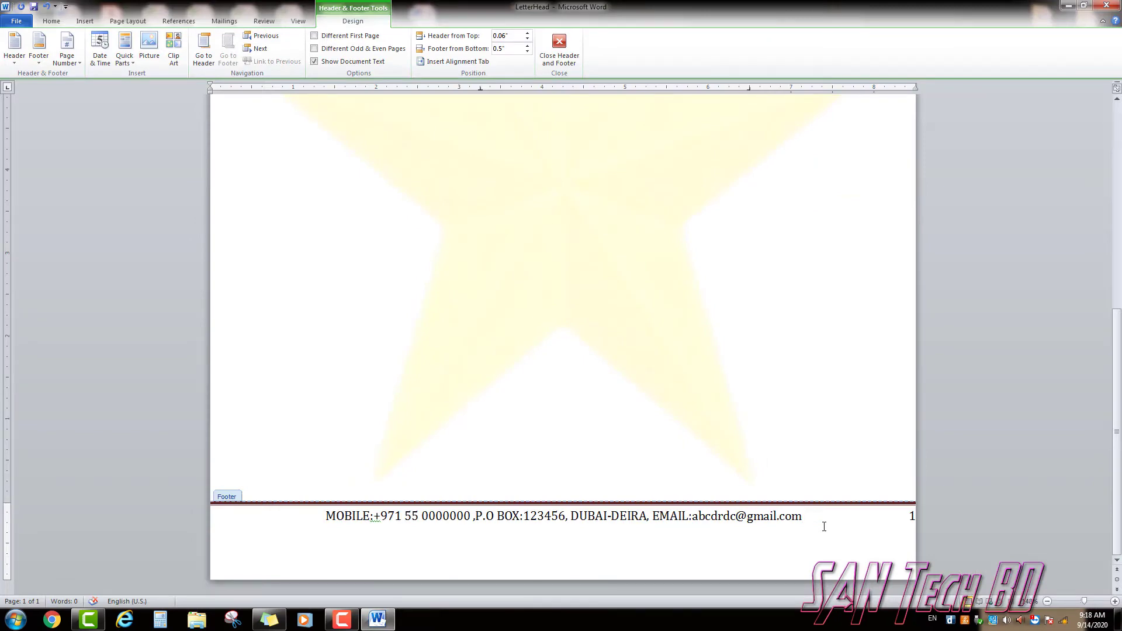
- Scroll up to review the navy header showing NOOR AL NAJAM TYPING and the Arabic name
{"action": "scroll", "coordinate": [824, 527], "scroll_direction": "up", "scroll_amount": 3}
{"action": "scroll", "coordinate": [823, 527], "scroll_direction": "up", "scroll_amount": 3}
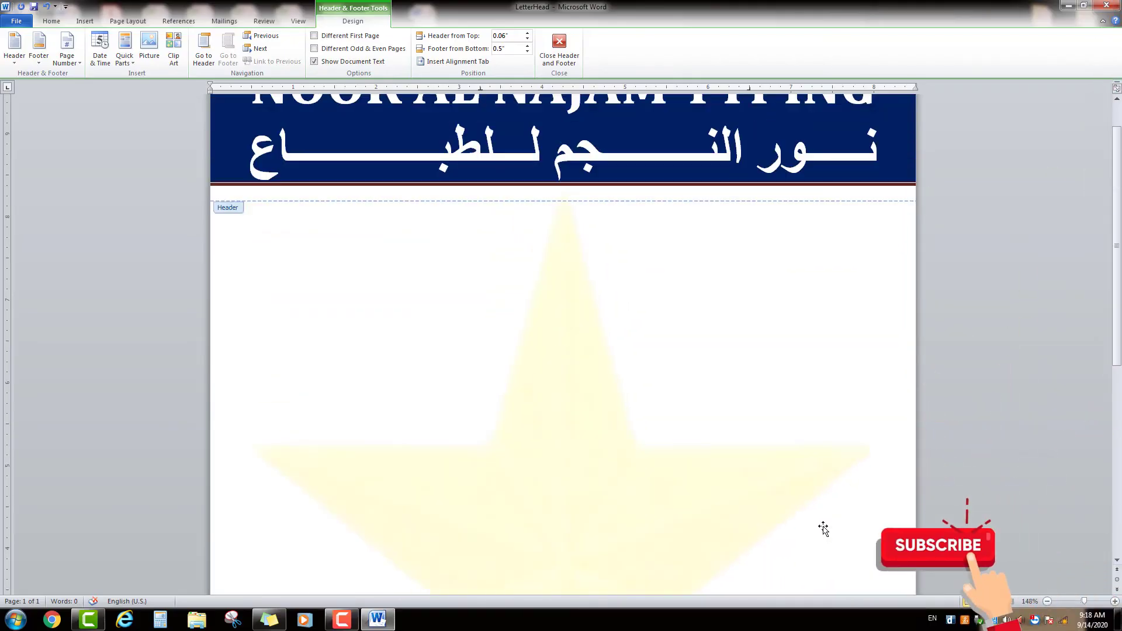
{"action": "scroll", "coordinate": [823, 527], "scroll_direction": "up", "scroll_amount": 2}
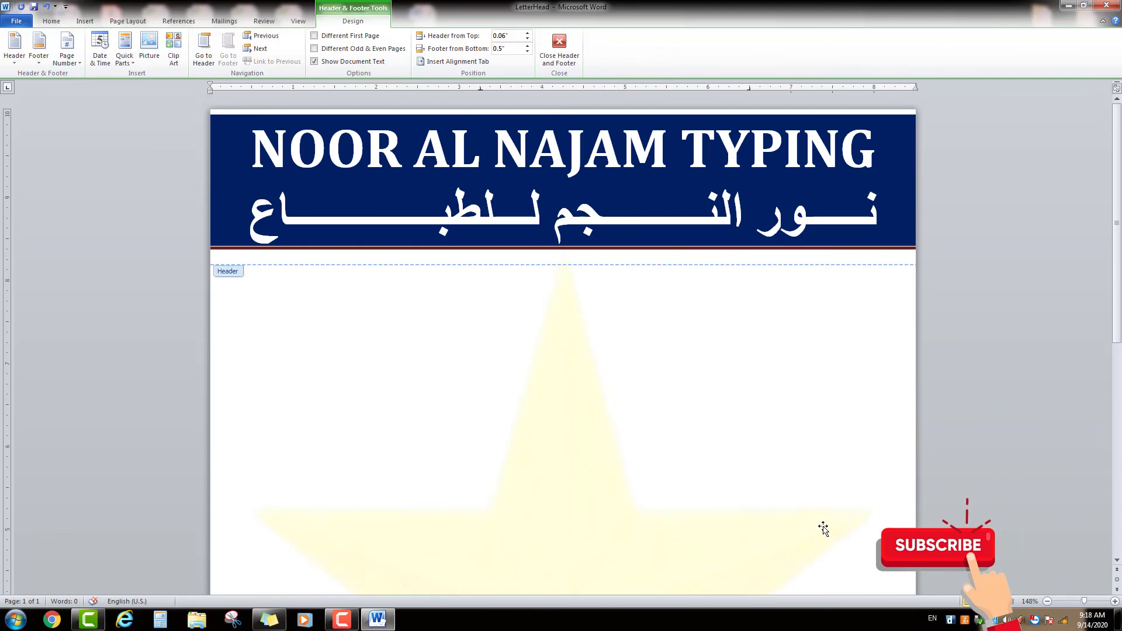